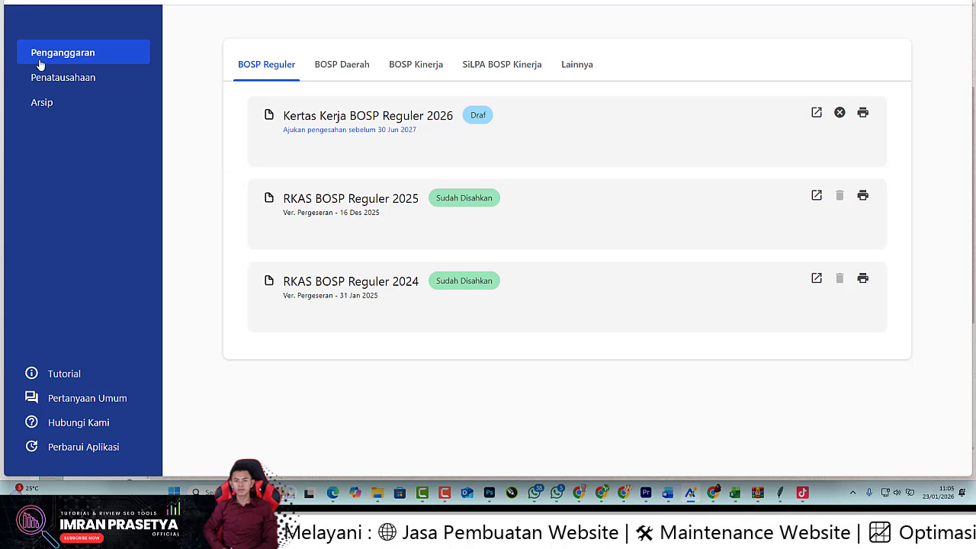
- Open the Penatausahaan page with the BKU BOSP Reguler ledgers and switch to the WhatsApp chat asking about BKU
left_click(66, 72)
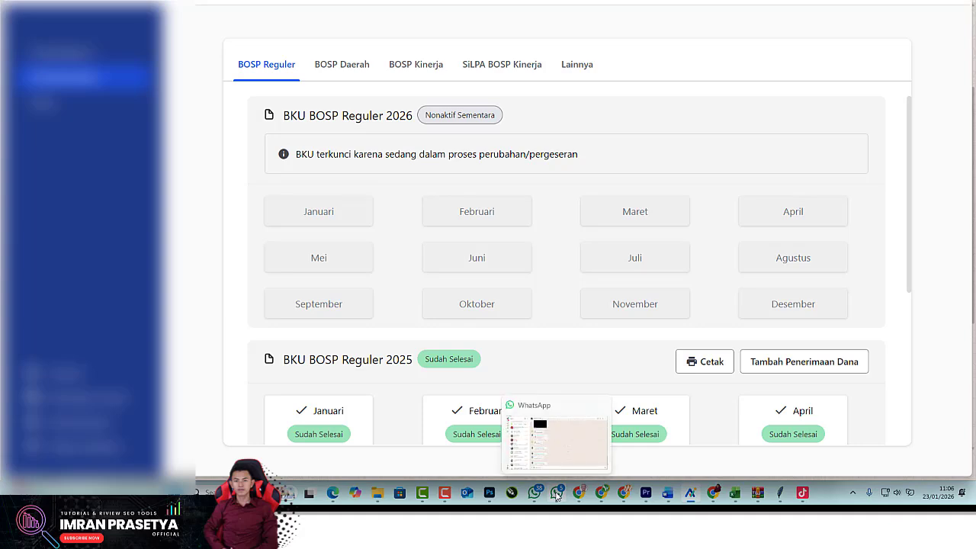
left_click(557, 497)
left_click(553, 498)
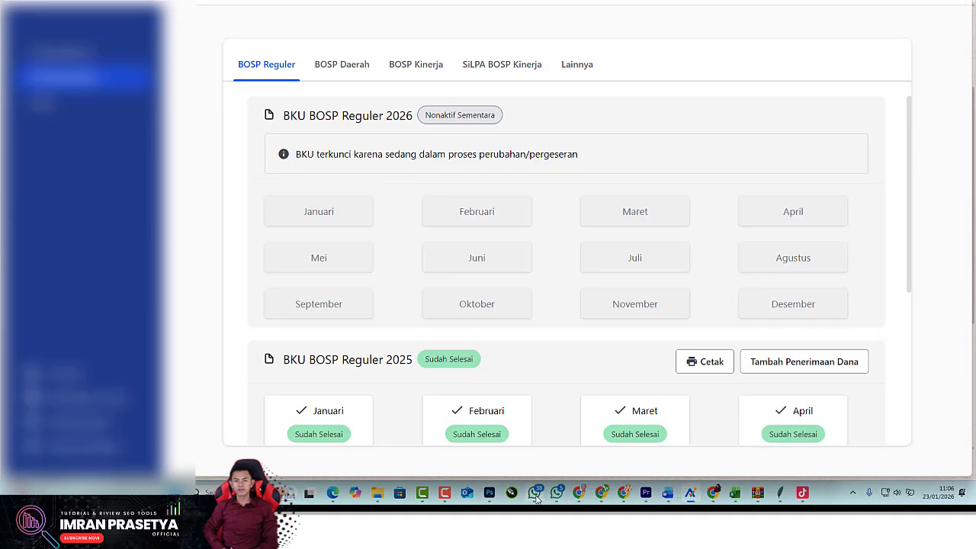
left_click(537, 497)
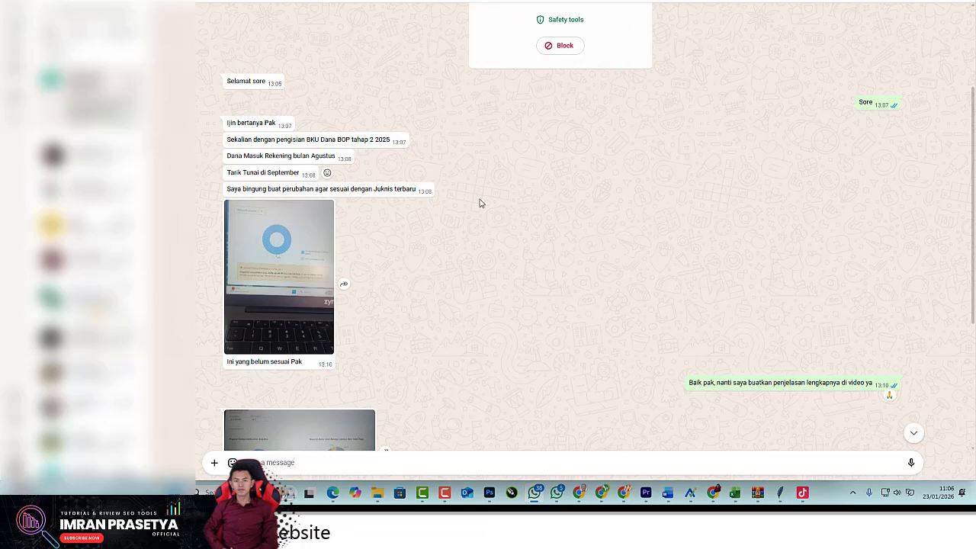
- Examine the chat photo of the Review Kertas Kerja chart and its allocation notice up close
left_click(287, 275)
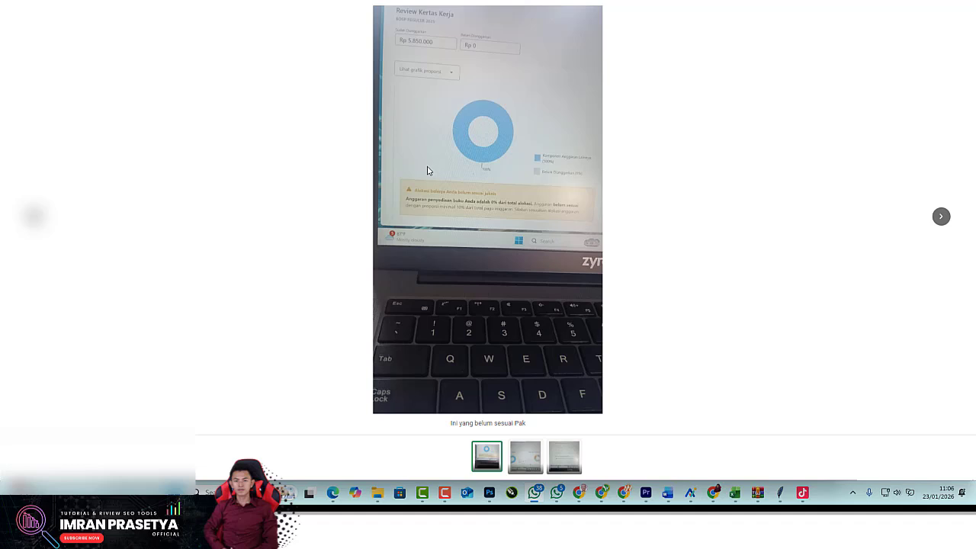
scroll(495, 191, "up", 2)
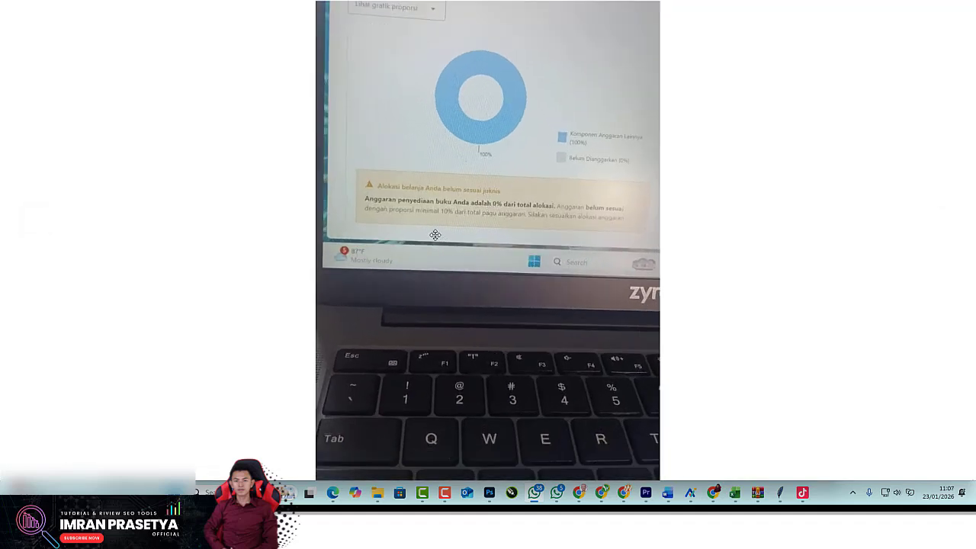
left_click(503, 201)
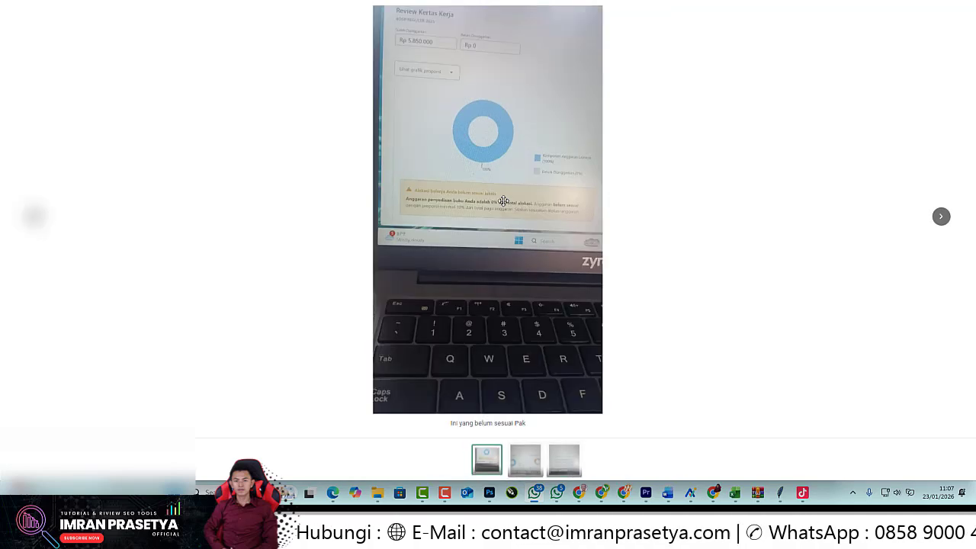
key("Escape")
scroll(430, 333, "down", 2)
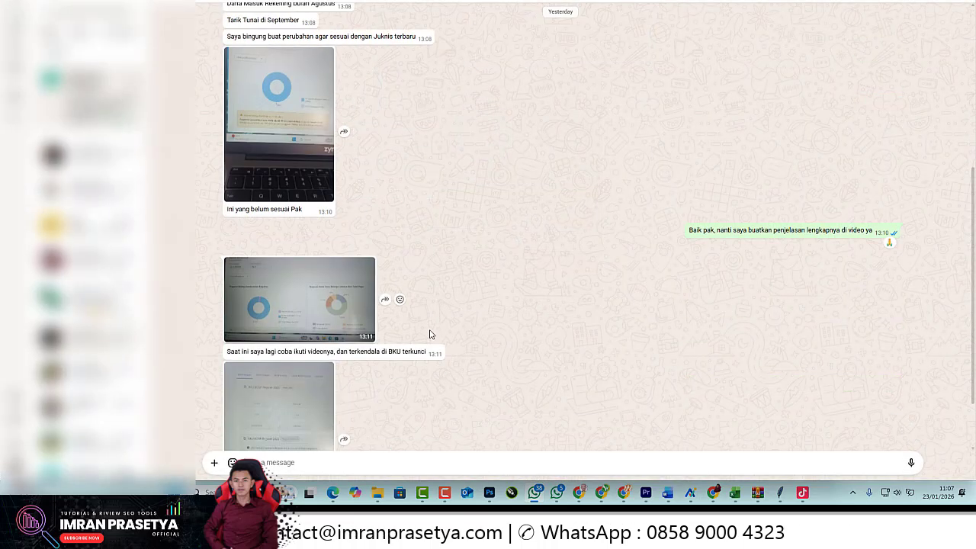
- Examine the last chat photo of the BKU BOSP Reguler page up close and return to ARKAS
scroll(427, 348, "down", 1)
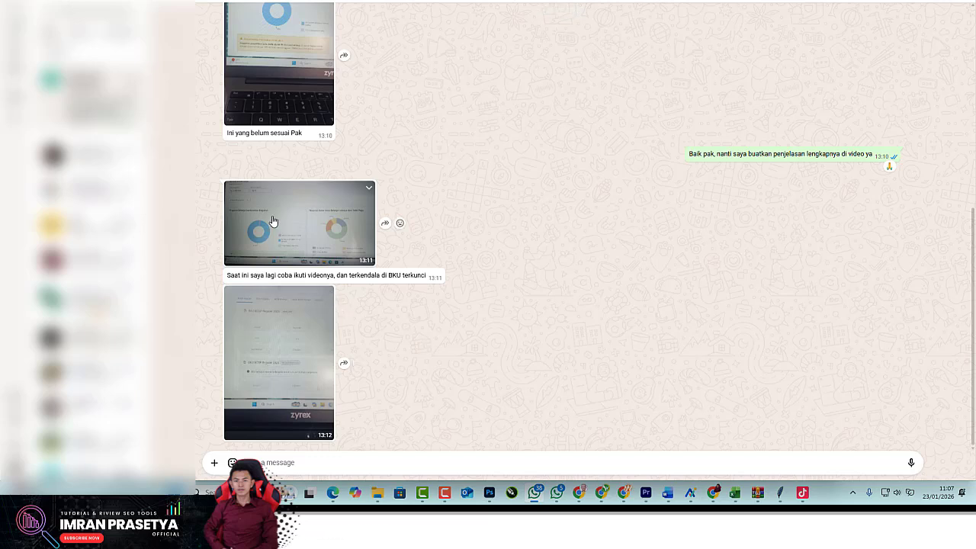
left_click(299, 336)
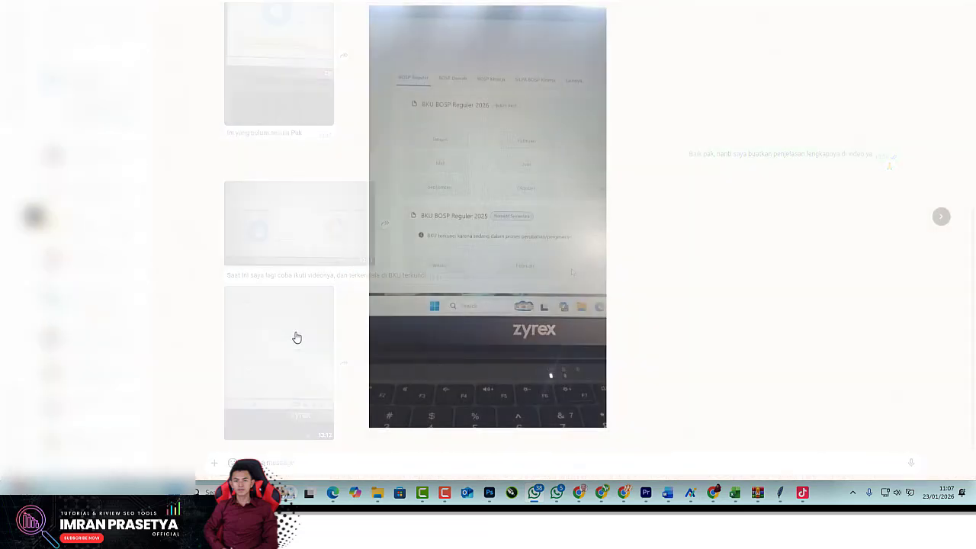
scroll(518, 250, "up", 1)
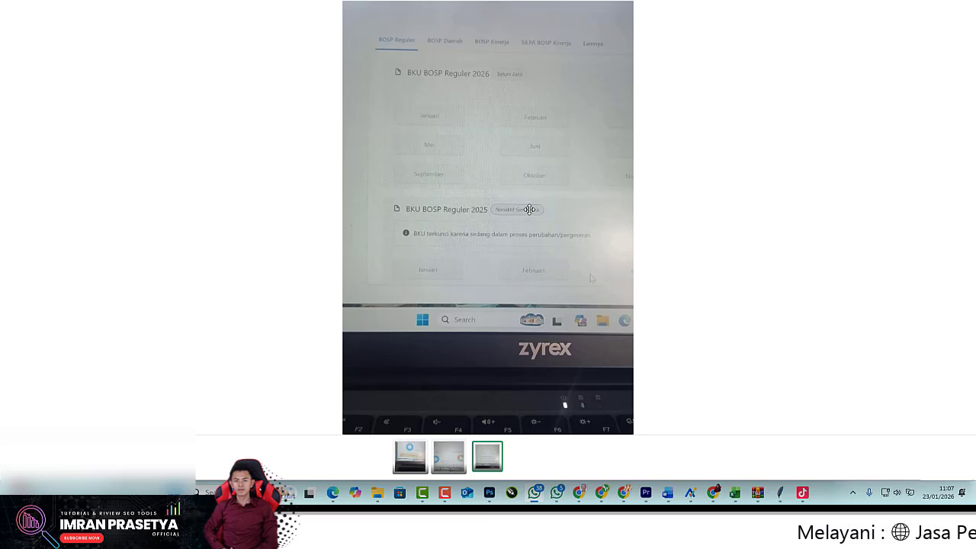
left_click(529, 209)
left_click(761, 227)
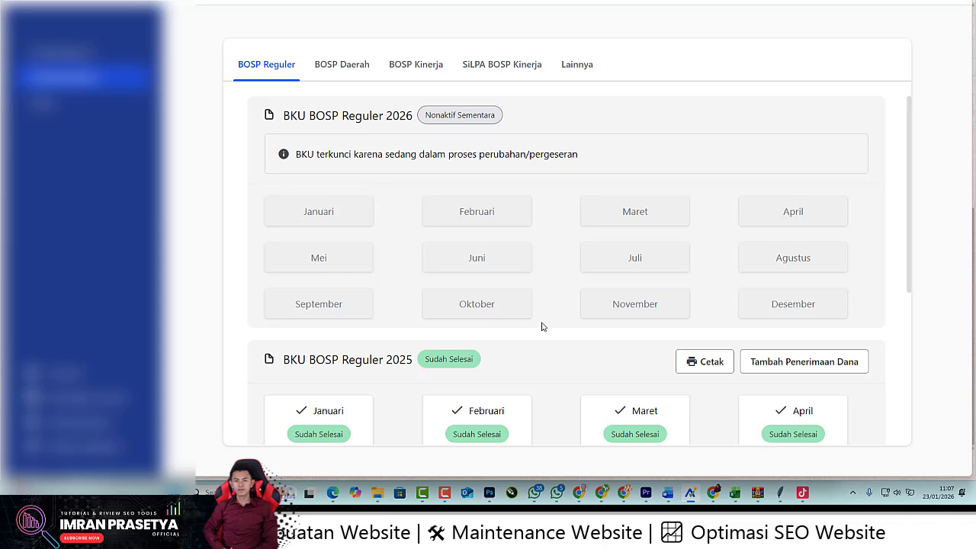
mouse_move(626, 496)
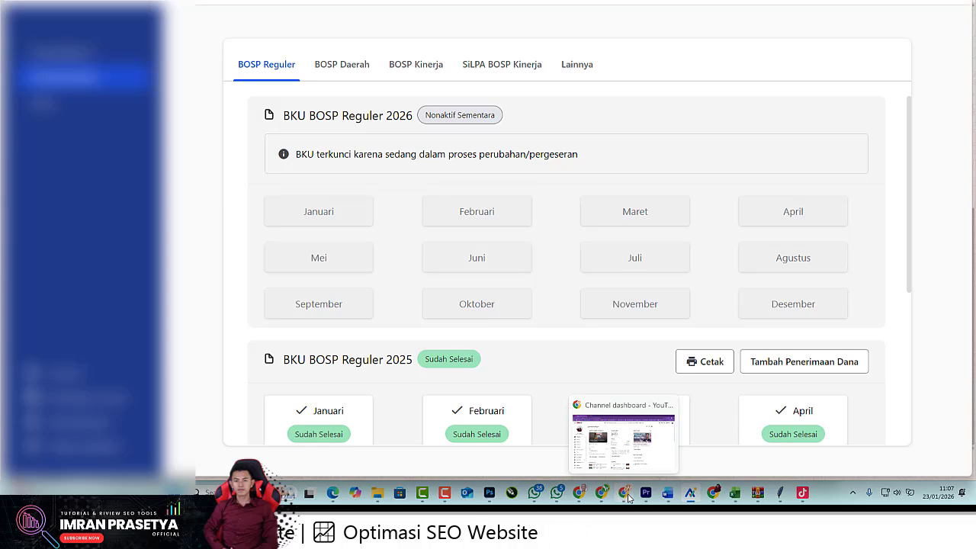
left_click(627, 497)
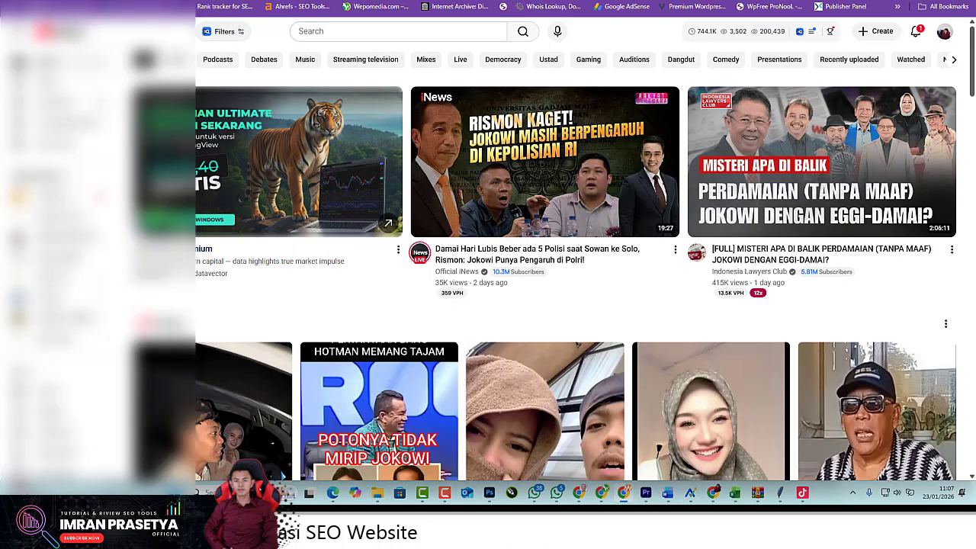
key("ctrl+t")
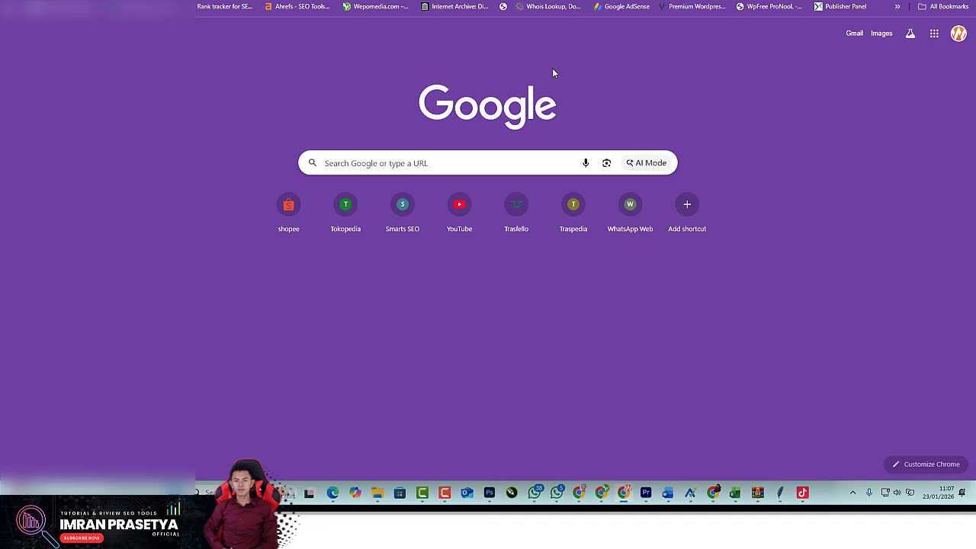
- Switch back to ARKAS and open the Penganggaran page with the BOSP Reguler worksheets
left_click(691, 495)
left_click(64, 53)
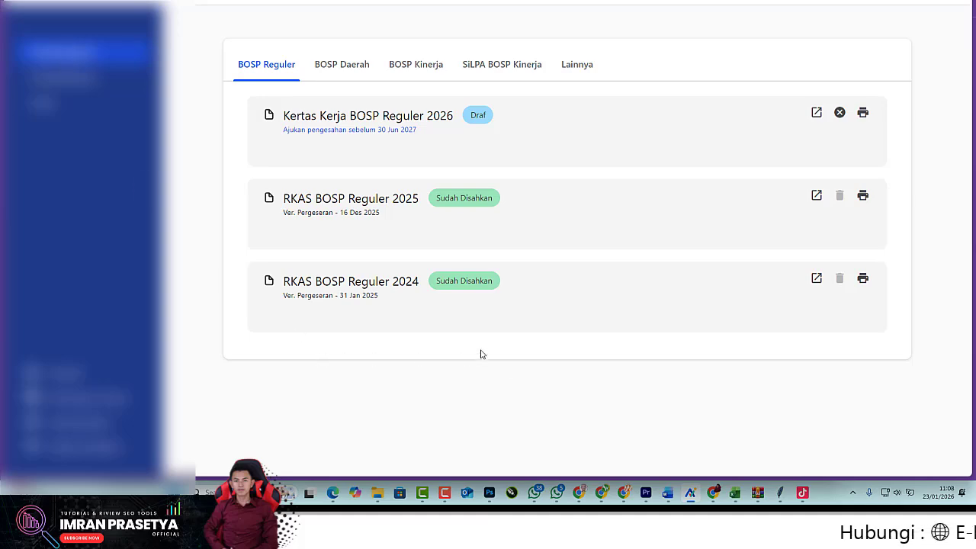
- Switch to the WhatsApp chat and view the last photo of the BKU BOSP Reguler page again
left_click(557, 495)
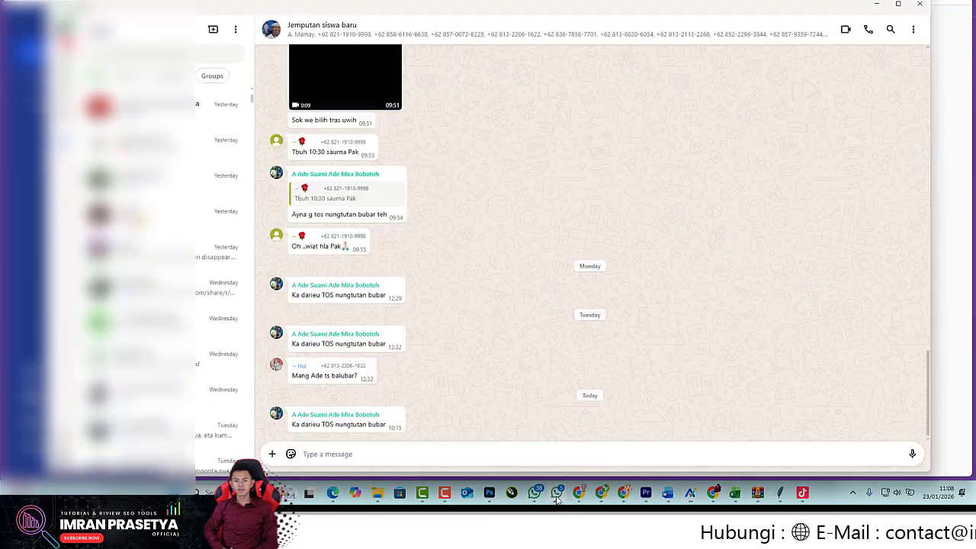
left_click(558, 499)
left_click(536, 495)
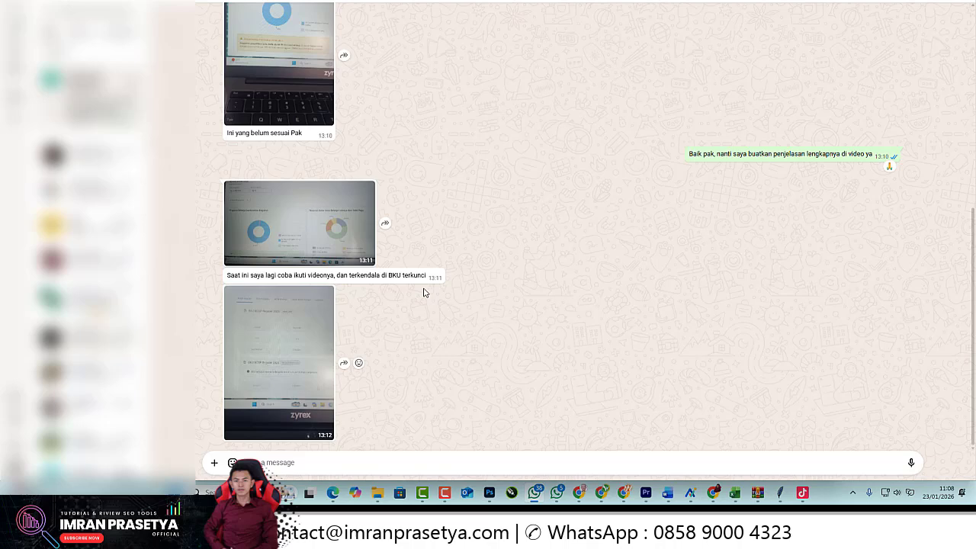
left_click(272, 323)
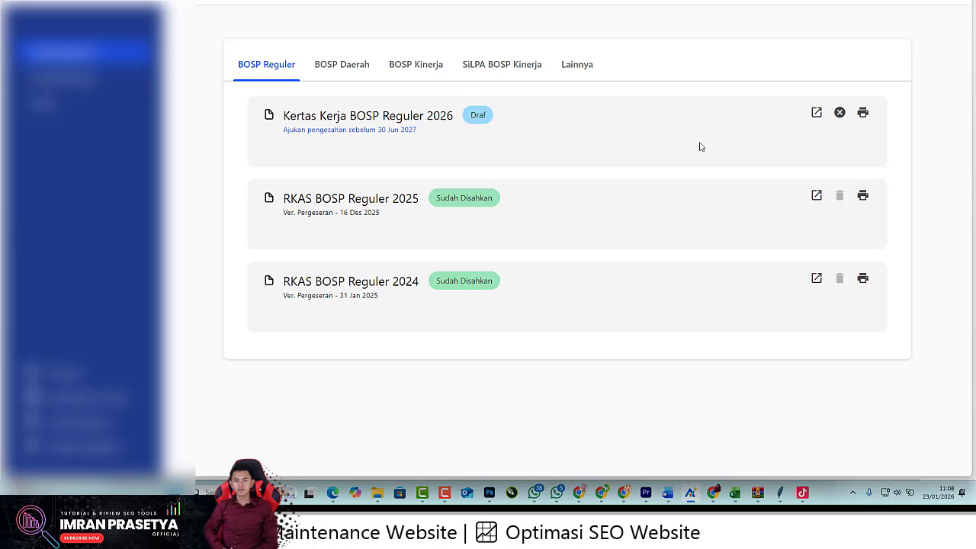
- Cancel the budget shift (pergeseran) of the draft Kertas Kerja BOSP Reguler 2026 and confirm the return to the previous RKAS version
left_click(816, 113)
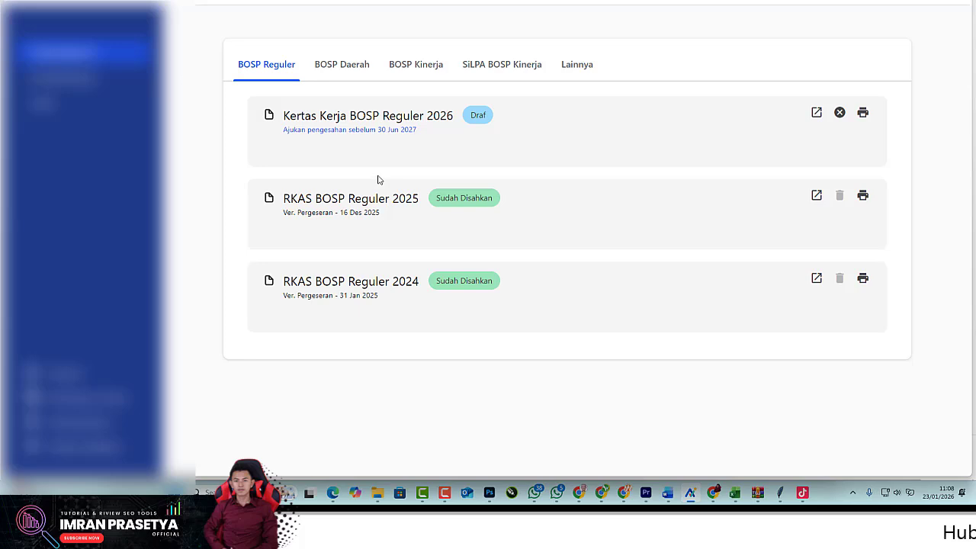
left_click(840, 113)
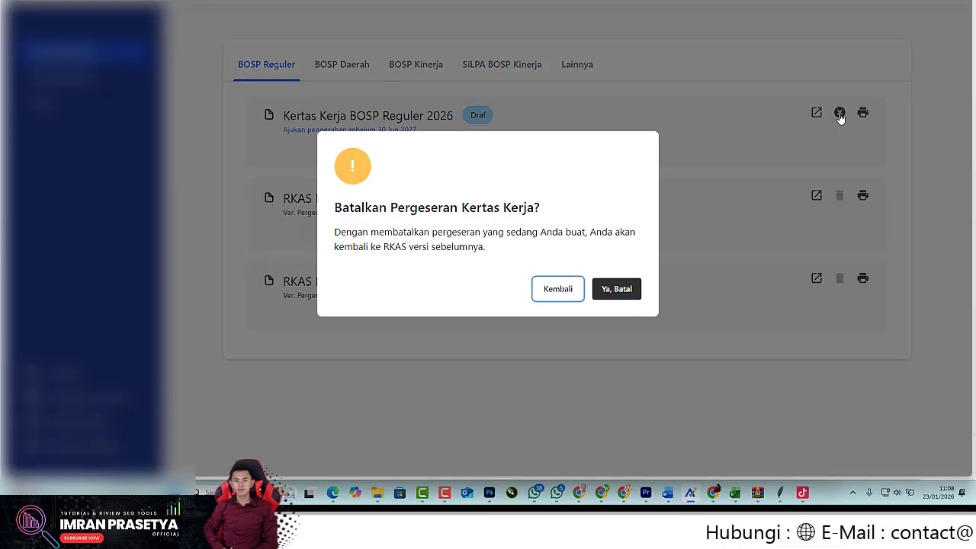
left_click(617, 290)
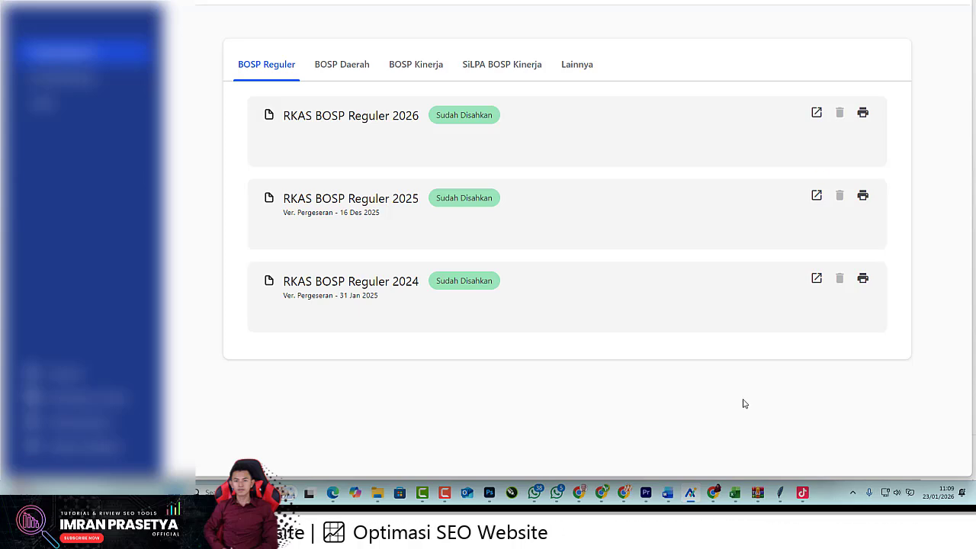
- Switch to WhatsApp, close the open BKU photo and examine the Review Kertas Kerja photo's allocation notice
left_click(536, 495)
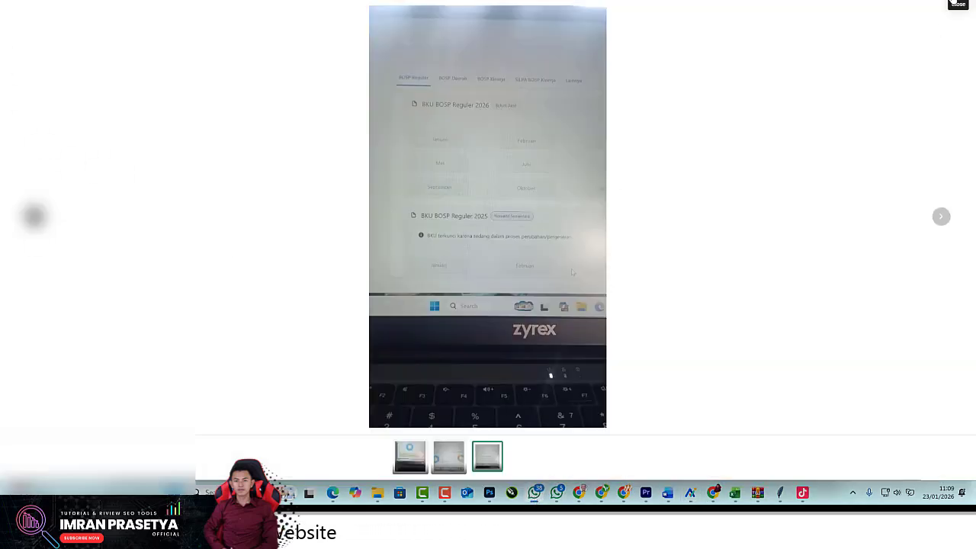
left_click(958, 4)
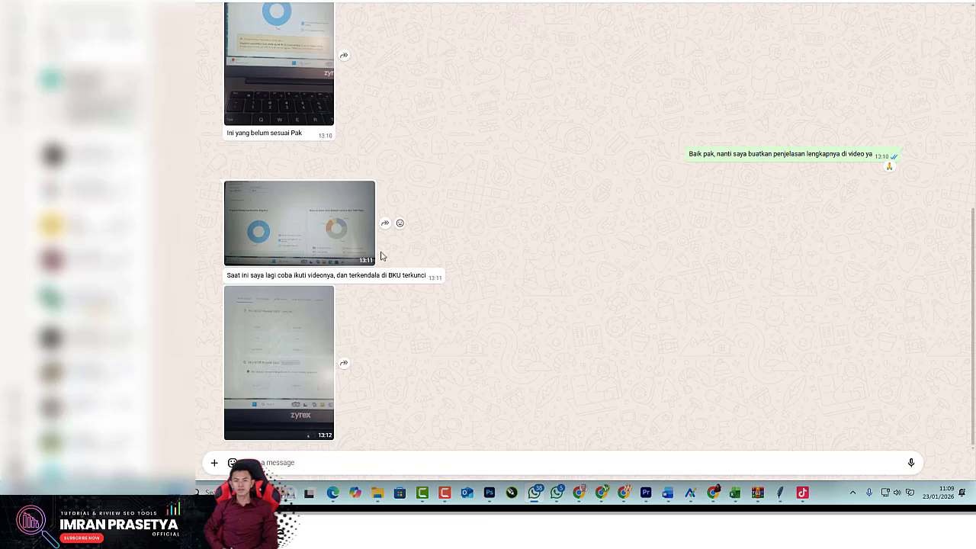
scroll(413, 327, "up", 2)
scroll(413, 327, "up", 3)
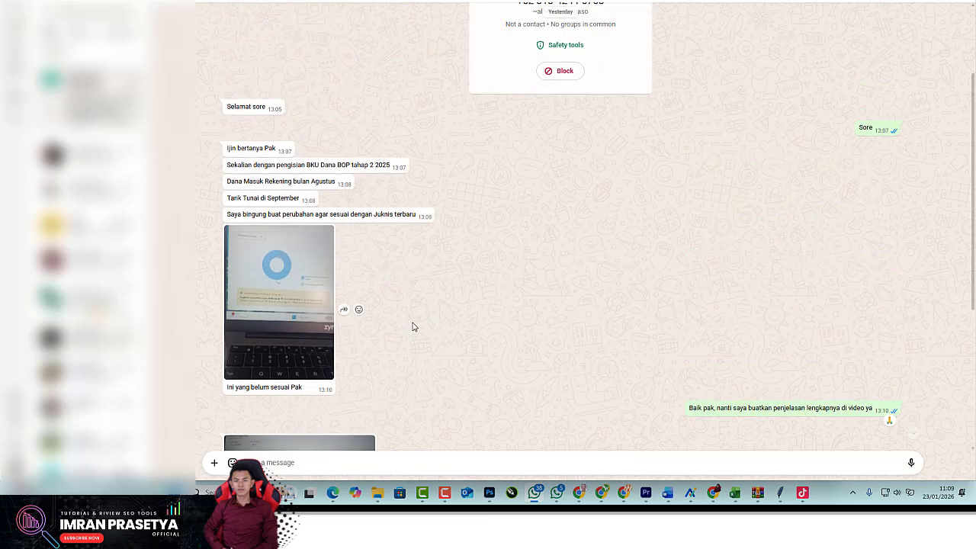
left_click(292, 287)
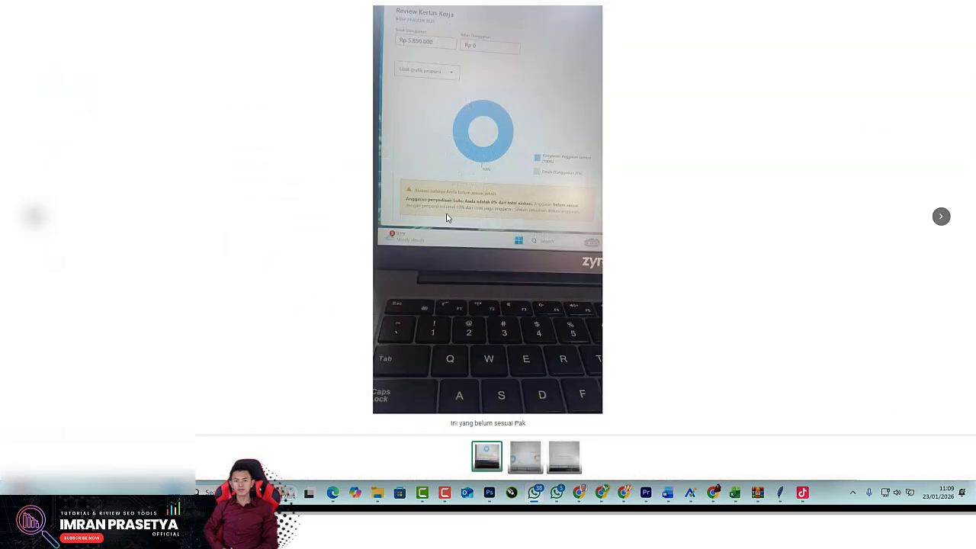
left_click(500, 196)
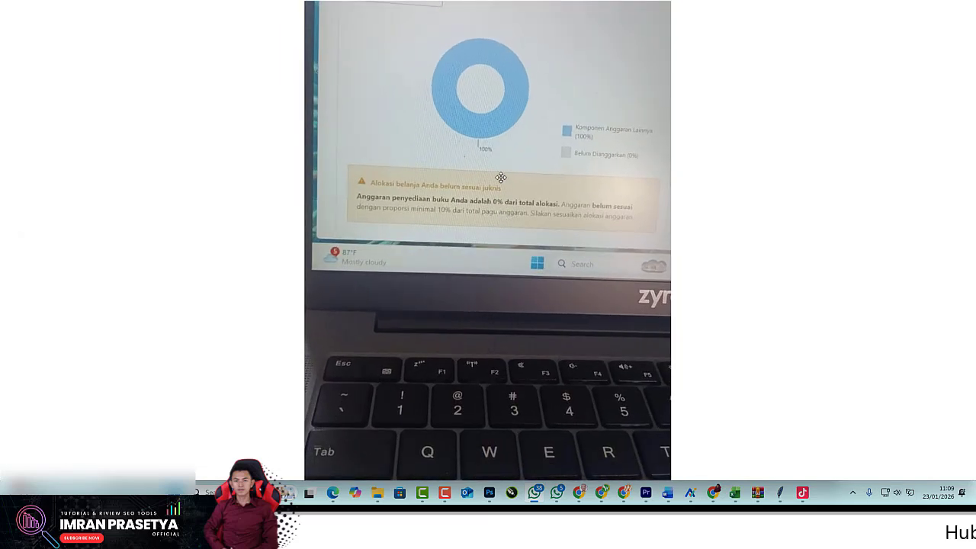
left_click(501, 177)
key("Escape")
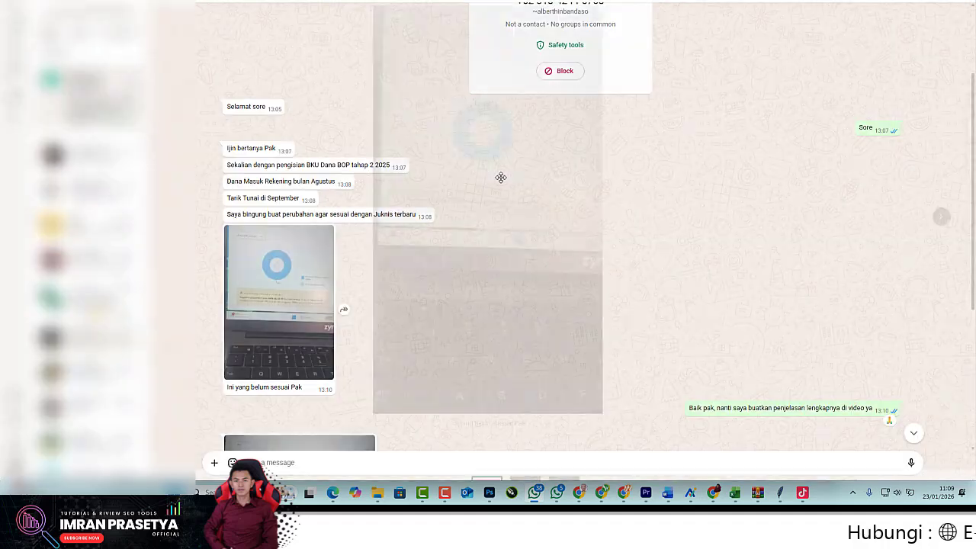
- Check the sender's profile card in the chat and read the messages through to the last photo
scroll(534, 275, "up", 1)
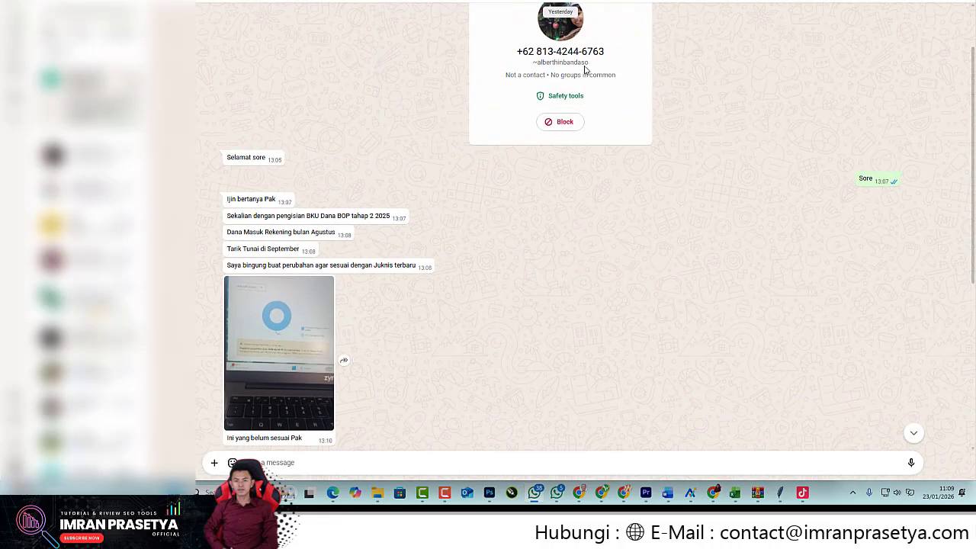
left_click_drag(592, 75, 558, 65)
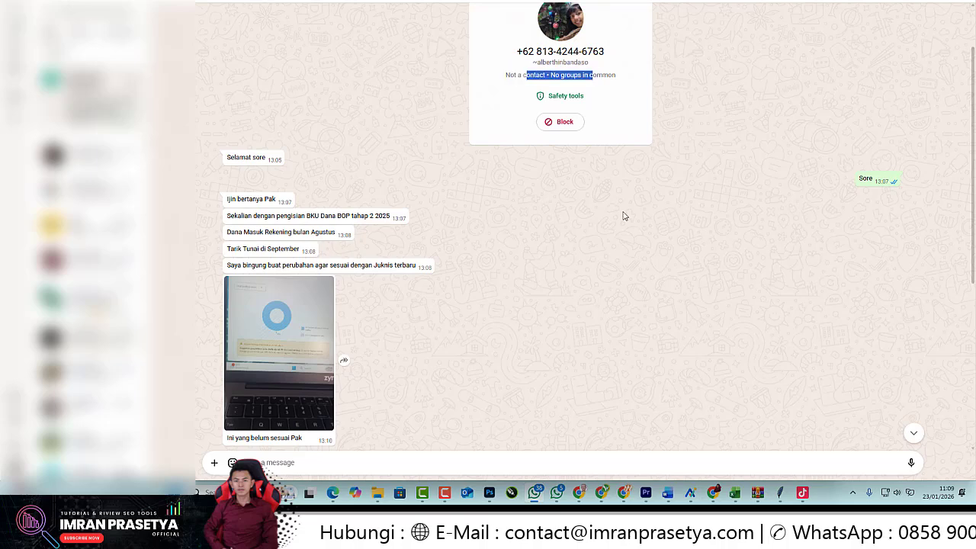
left_click(499, 275)
scroll(499, 275, "down", 1)
scroll(488, 259, "down", 4)
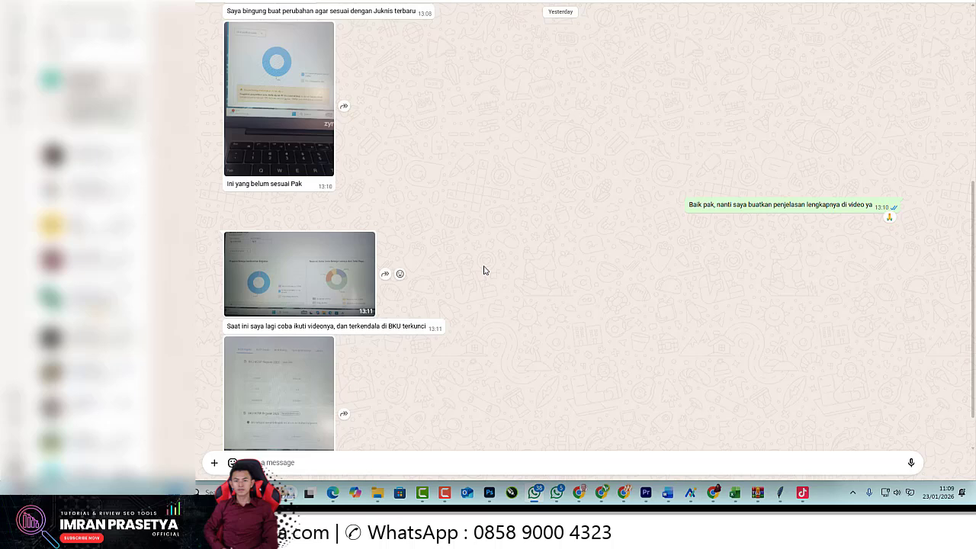
scroll(484, 270, "down", 1)
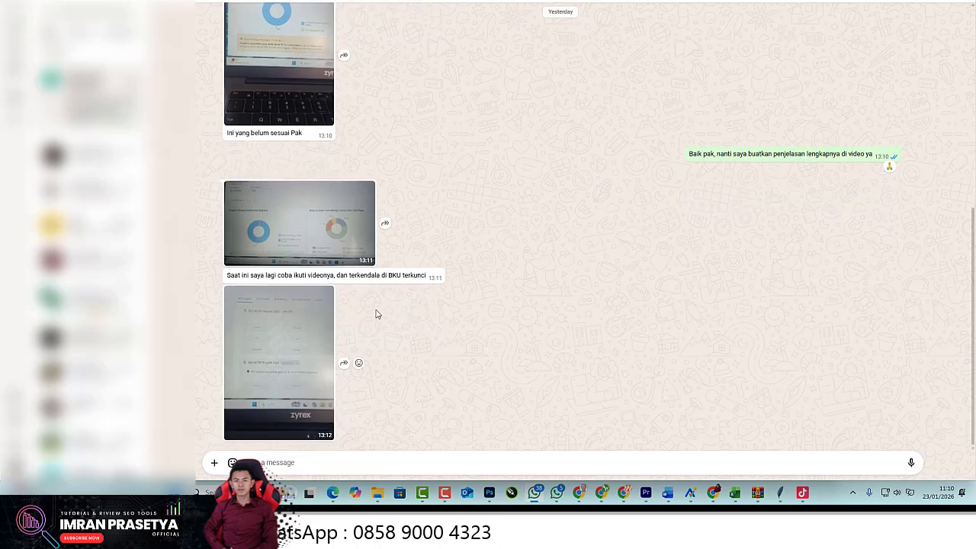
- View the chat's BKU page photo once more, close it and open the Review Kertas Kerja chart photo
left_click(264, 351)
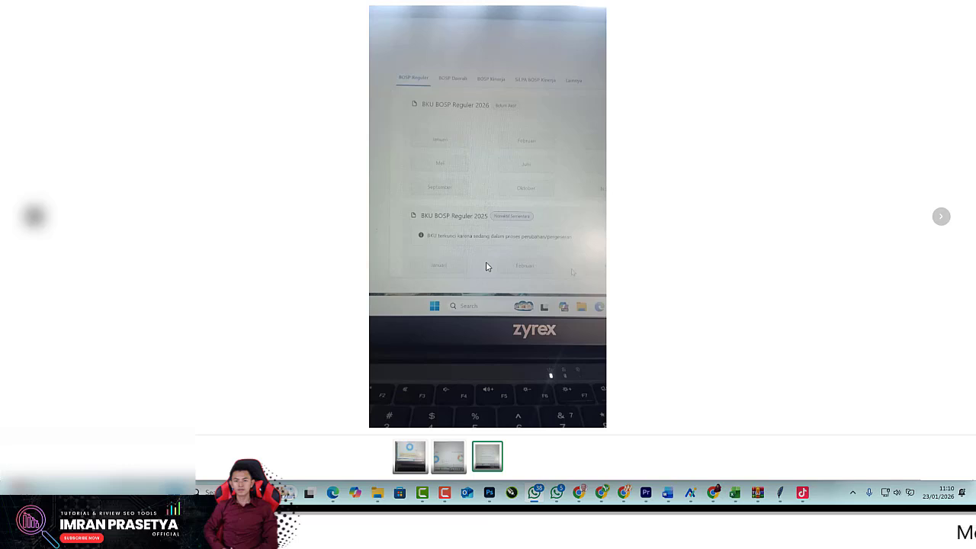
key("Escape")
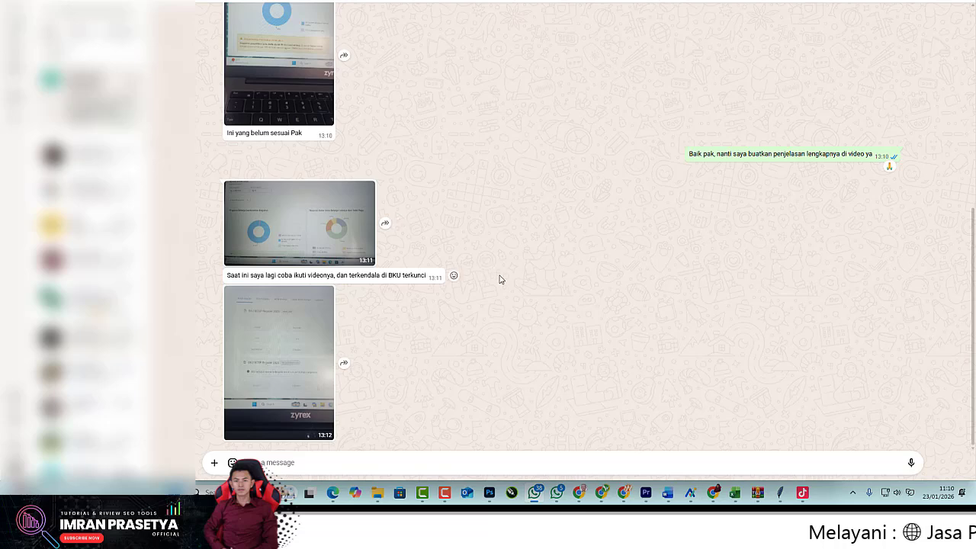
scroll(499, 302, "up", 2)
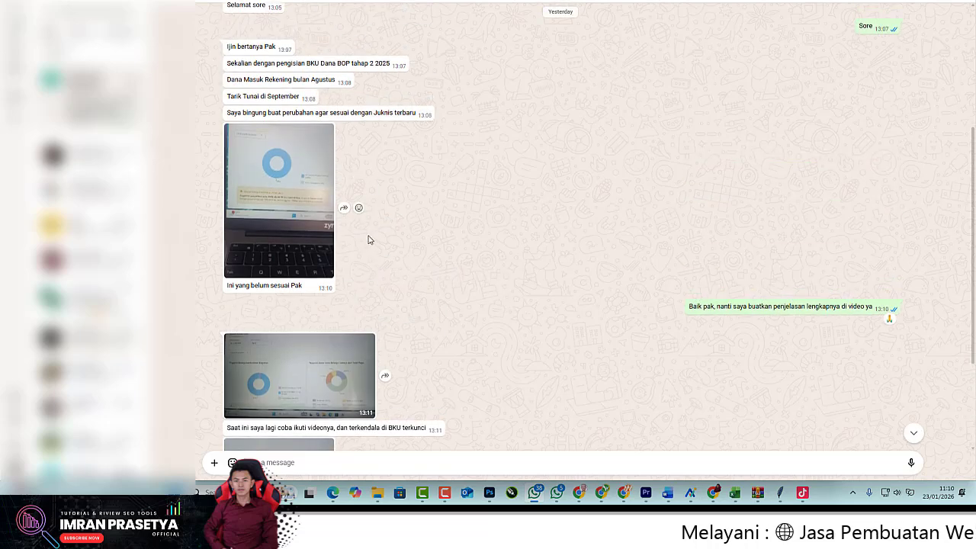
left_click(311, 180)
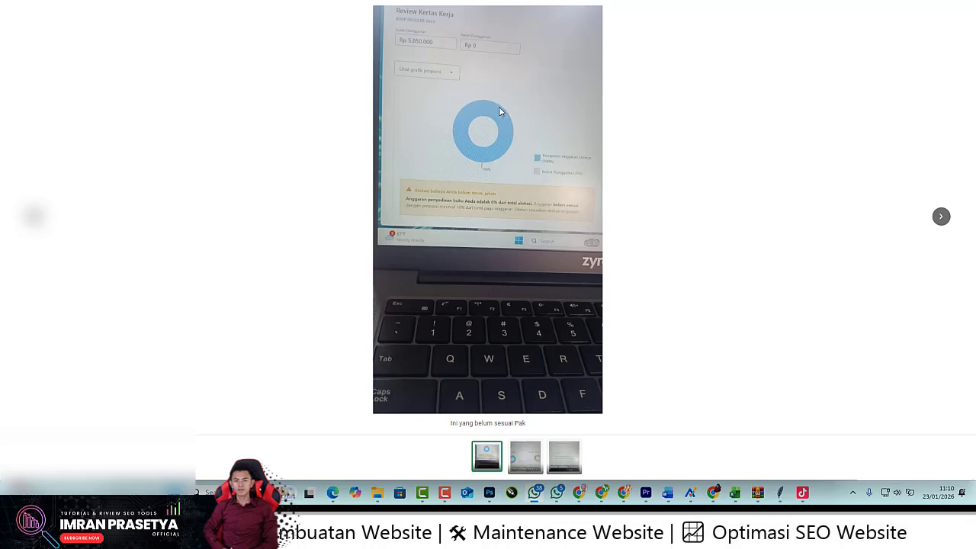
- Close the Review Kertas Kerja chart photo and switch to ARKAS
left_click(667, 349)
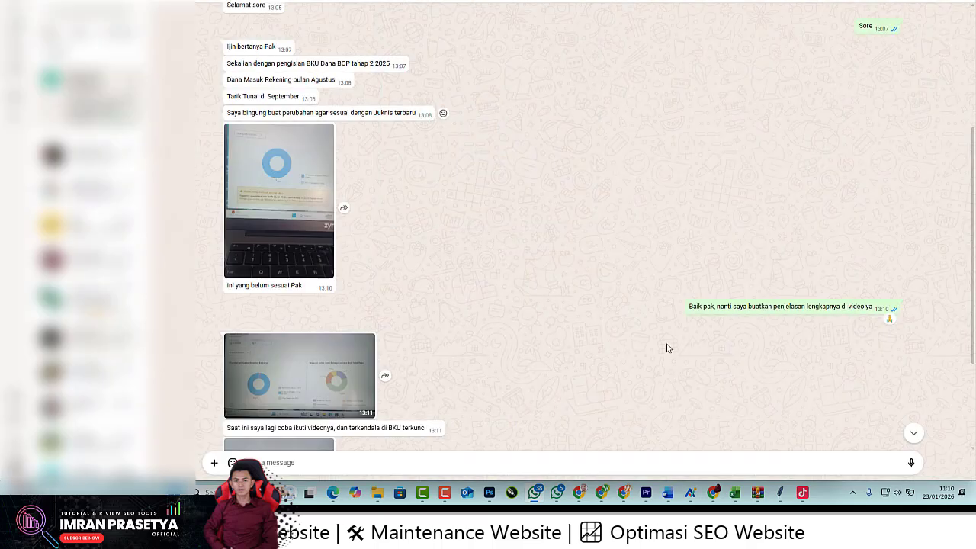
left_click(694, 495)
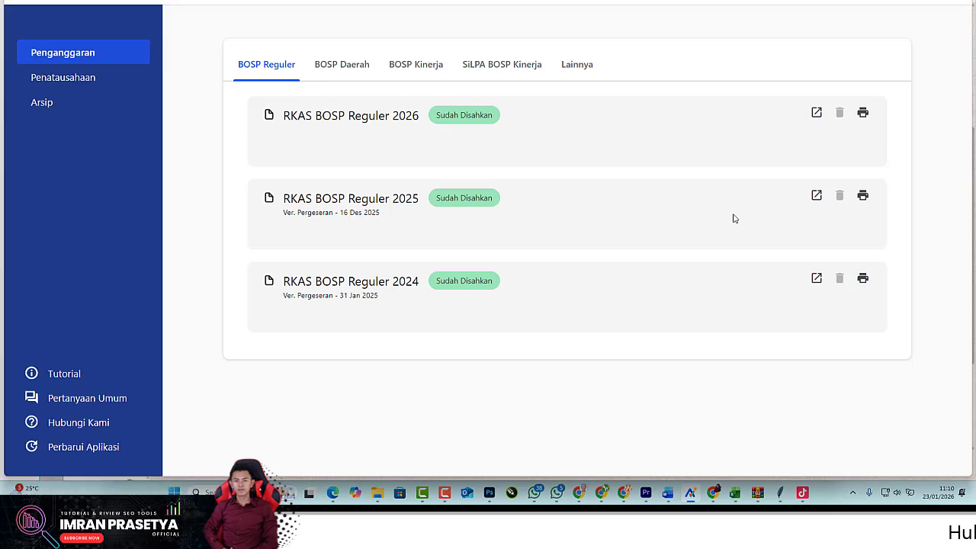
- Try to start a budget shift (pergeseran) on RKAS BOSP Reguler 2025, then return to the Penganggaran list
left_click(819, 198)
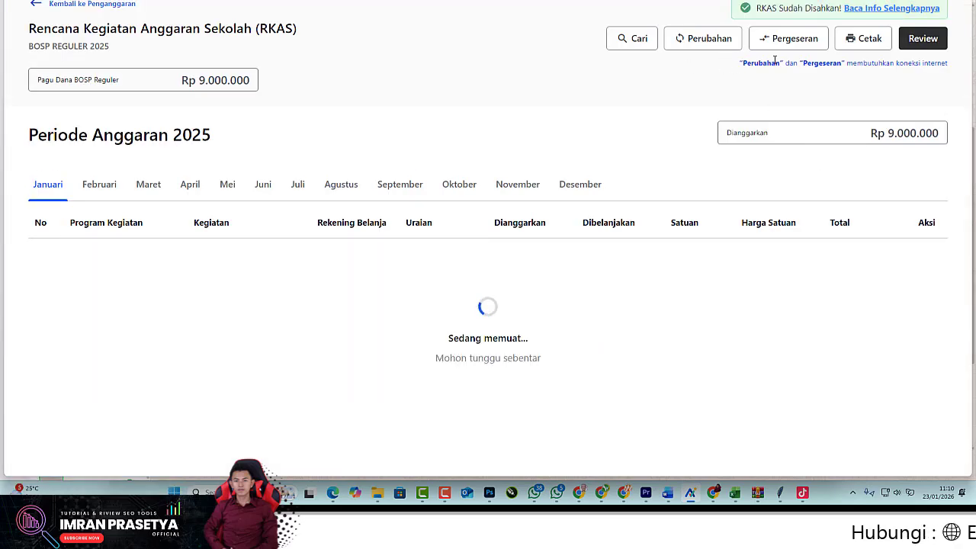
left_click(783, 45)
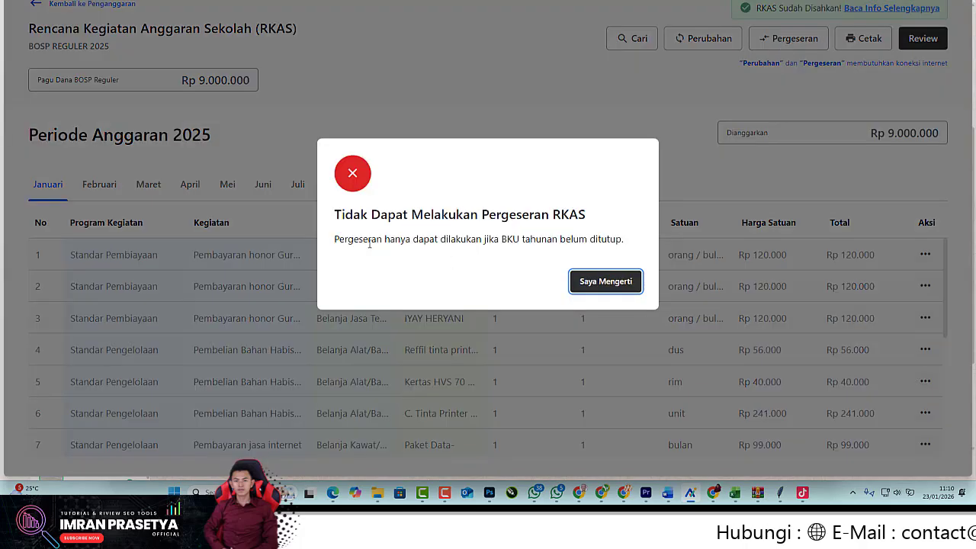
left_click(611, 281)
left_click(32, 8)
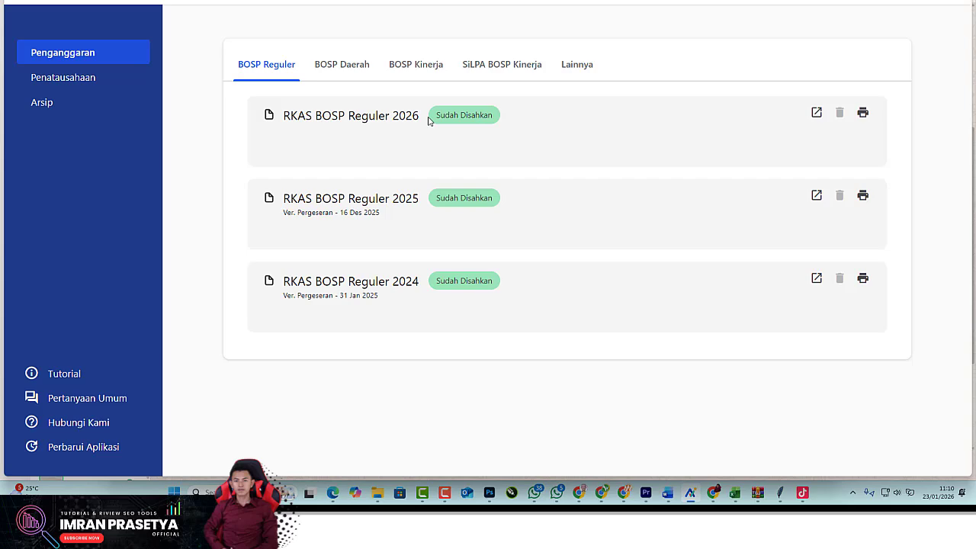
- Open RKAS BOSP Reguler 2026, start a budget shift (pergeseran) and confirm continuing with it
left_click(817, 114)
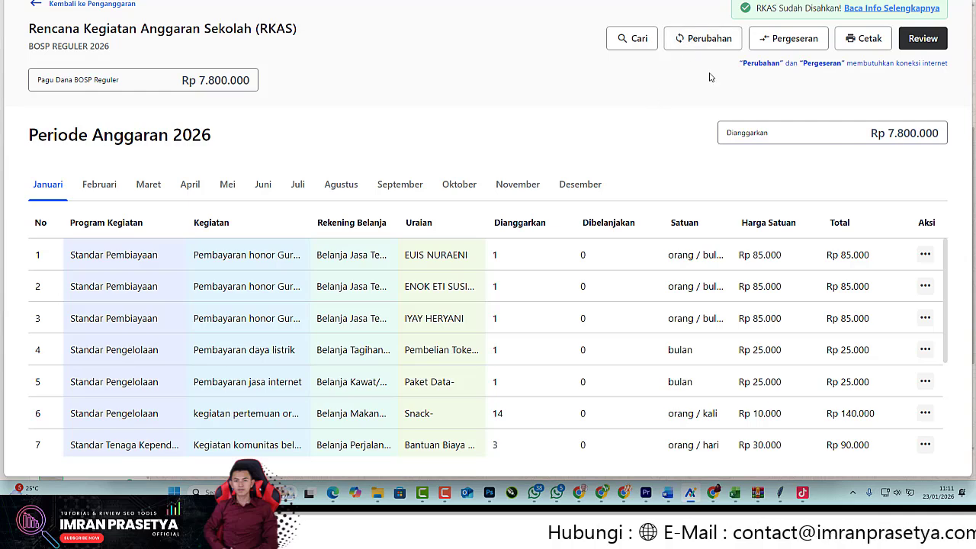
left_click(789, 38)
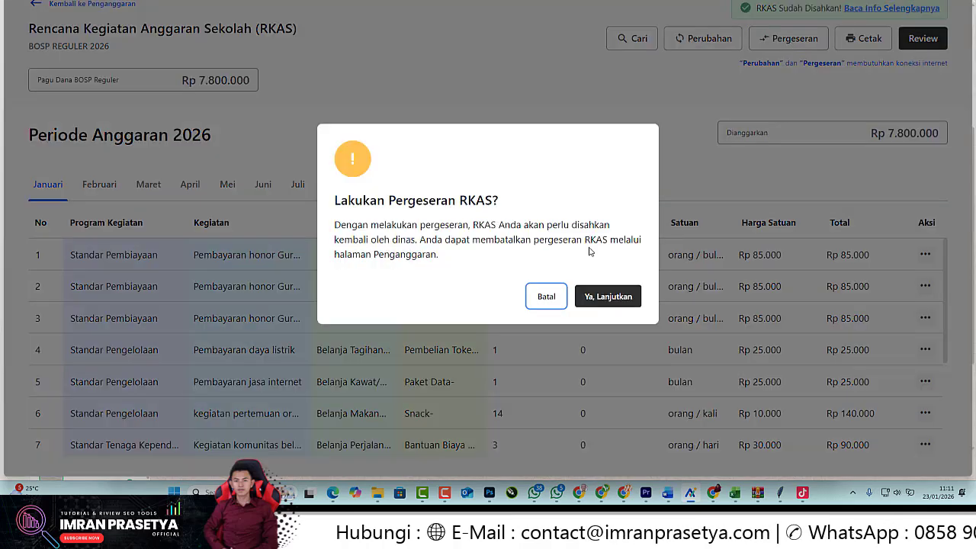
left_click(605, 296)
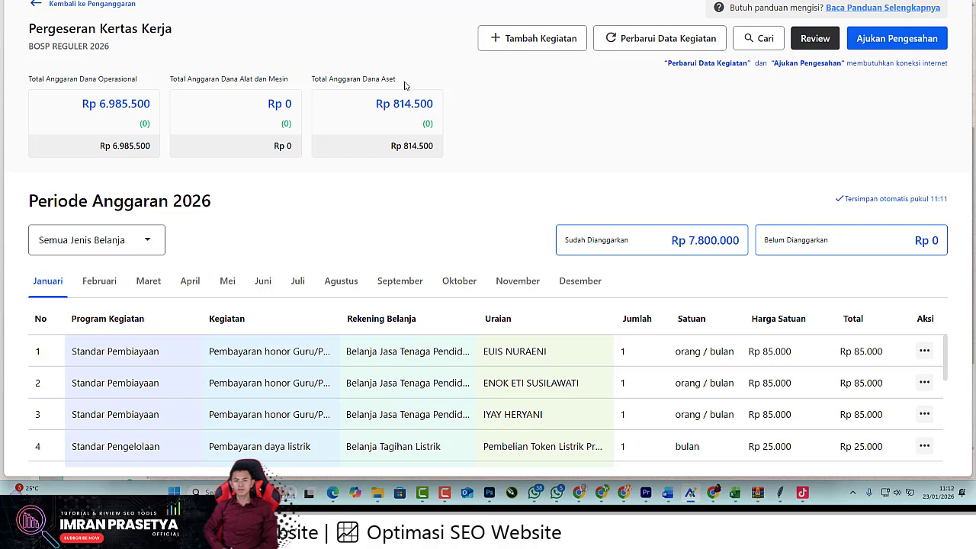
left_click_drag(398, 79, 311, 72)
left_click(618, 138)
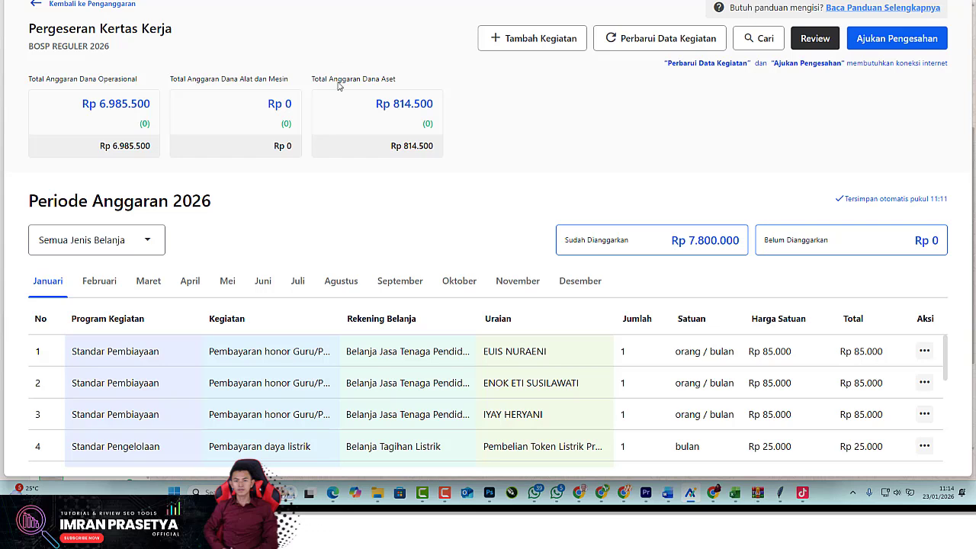
- Filter the 2026 budget items by Belanja Operasional and look through the Januari items
left_click(149, 243)
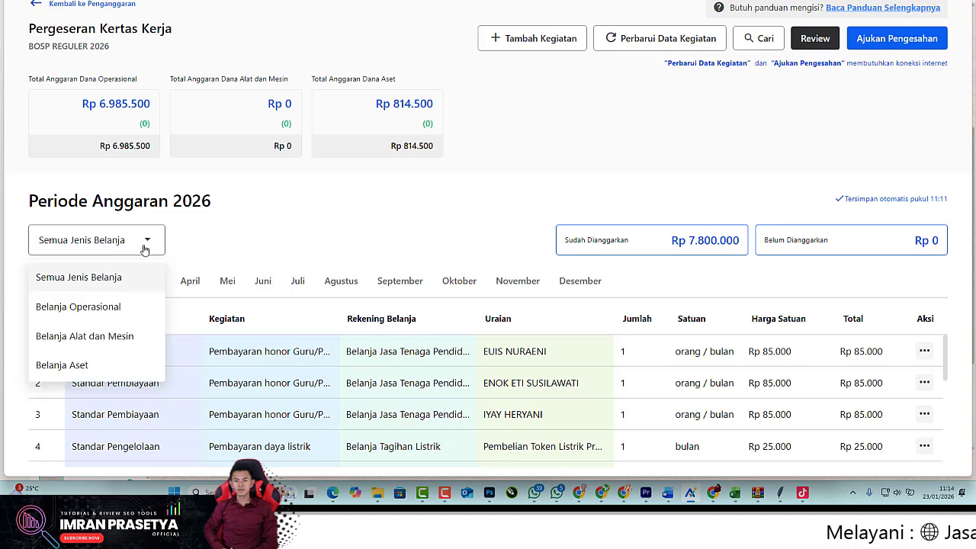
left_click(75, 308)
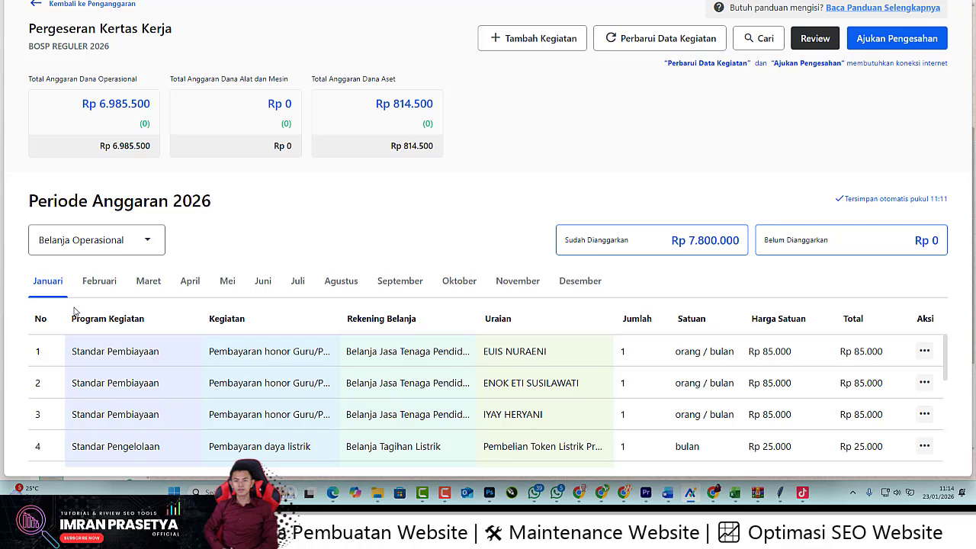
scroll(151, 356, "down", 3)
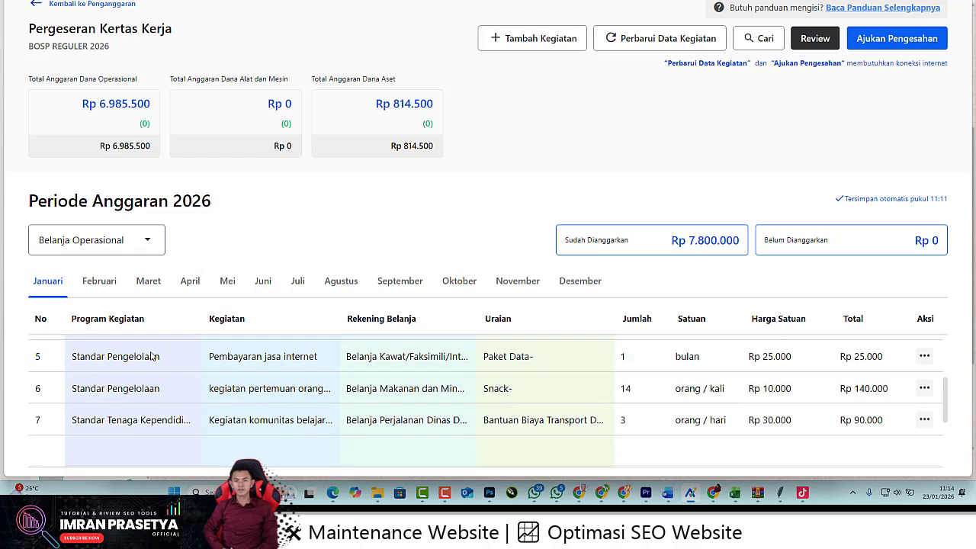
scroll(151, 356, "up", 3)
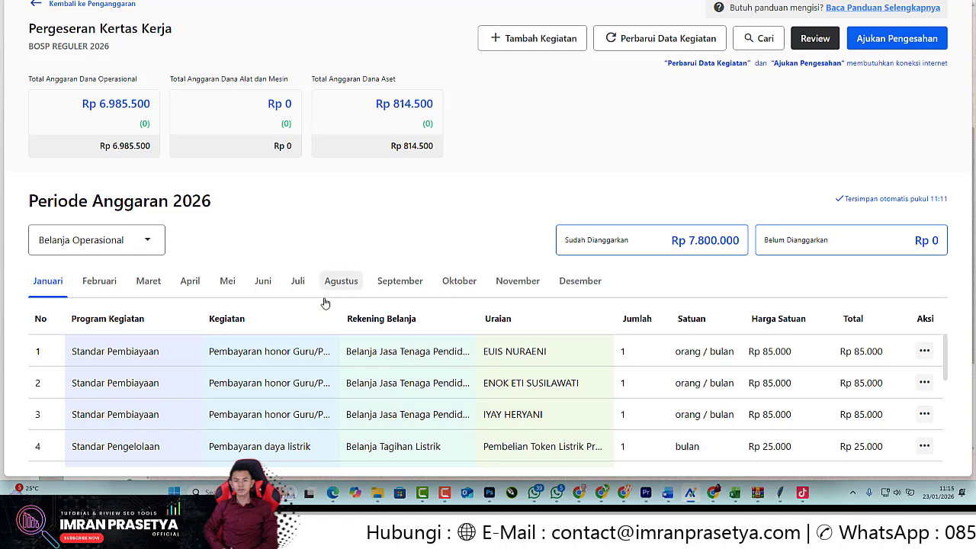
- Review the Juli items and open the budget detail of the Kegiatan komunitas belajar transport assistance item for editing
left_click(299, 283)
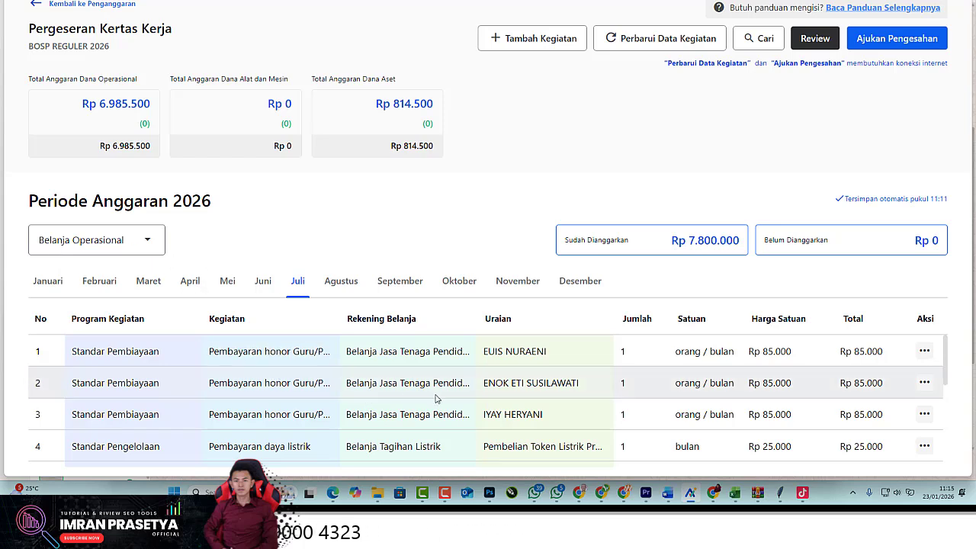
scroll(416, 389, "down", 3)
scroll(412, 390, "up", 3)
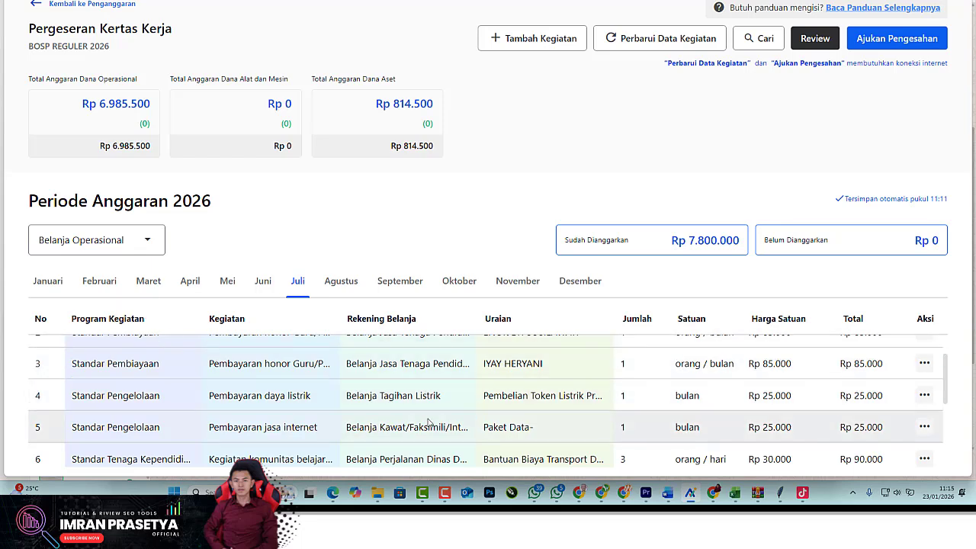
scroll(429, 422, "down", 2)
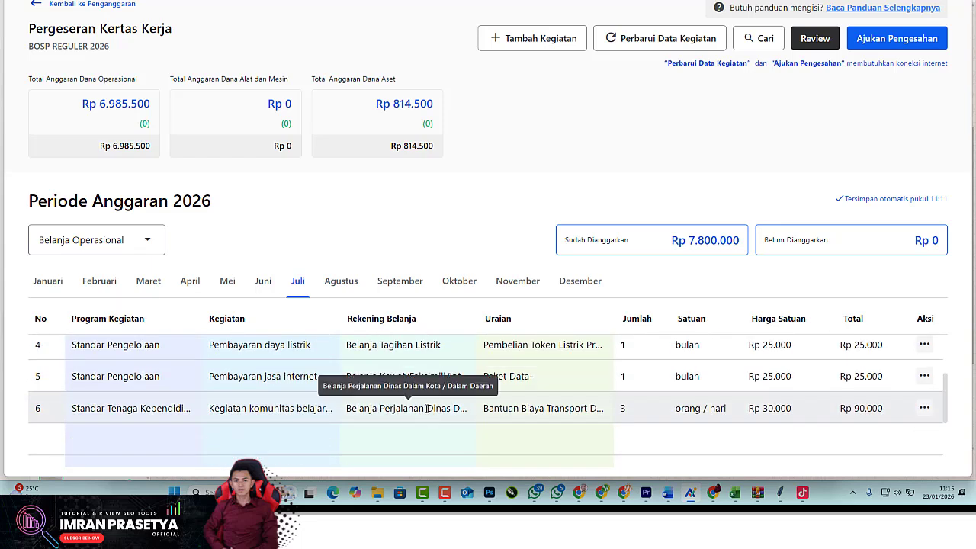
scroll(425, 408, "up", 3)
scroll(426, 408, "down", 3)
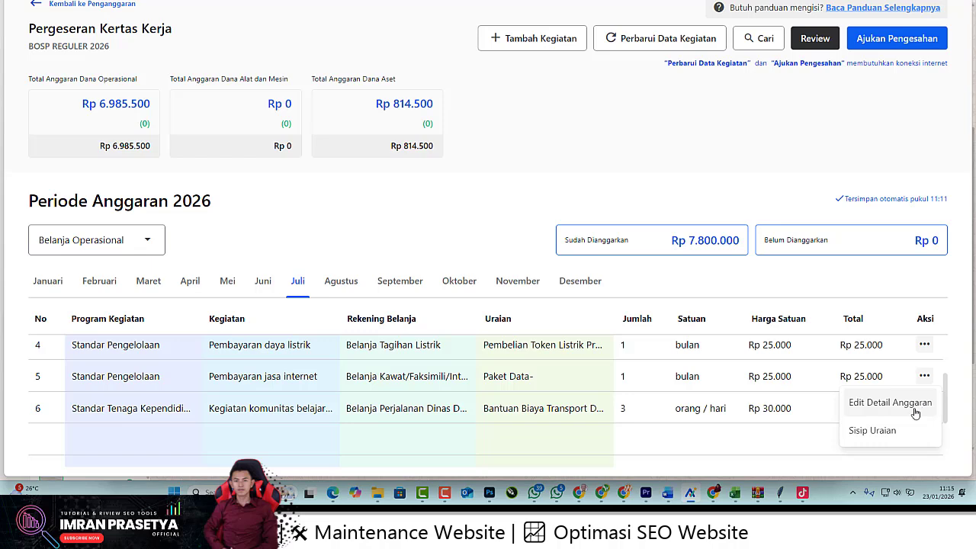
left_click(889, 413)
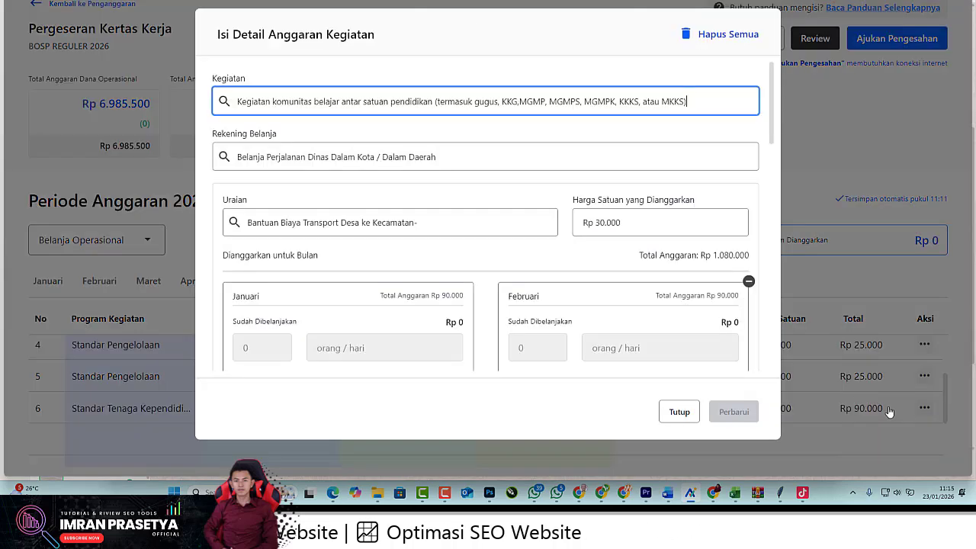
- Set the spendable quantity (Bisa Dibelanjakan) to 1 for Juli, Agustus, September and Oktober
scroll(391, 320, "down", 2)
scroll(389, 312, "down", 8)
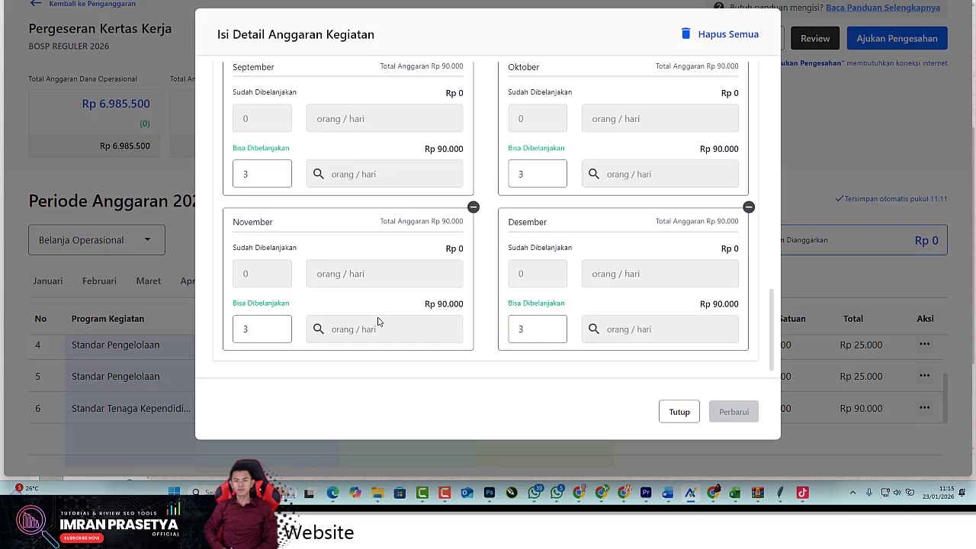
scroll(378, 321, "up", 5)
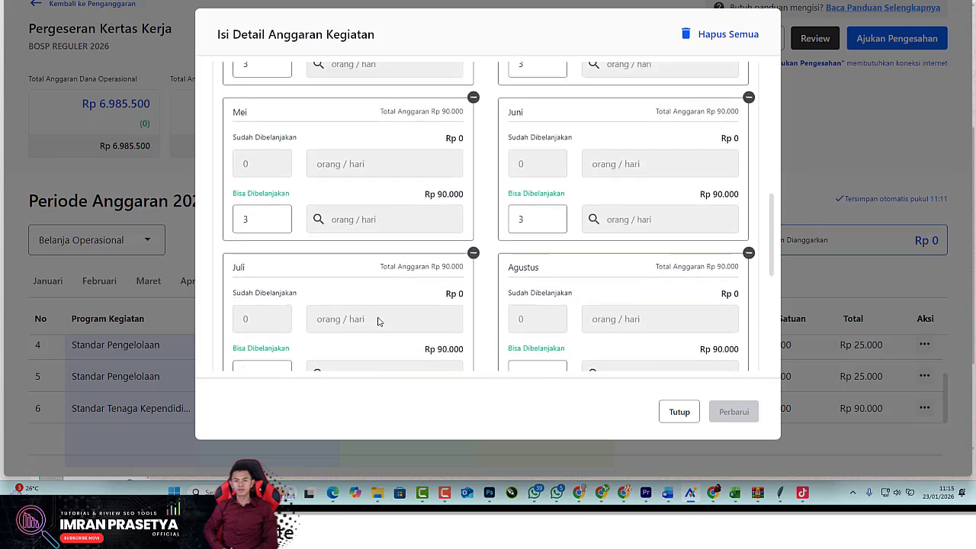
scroll(377, 321, "down", 3)
left_click(256, 272)
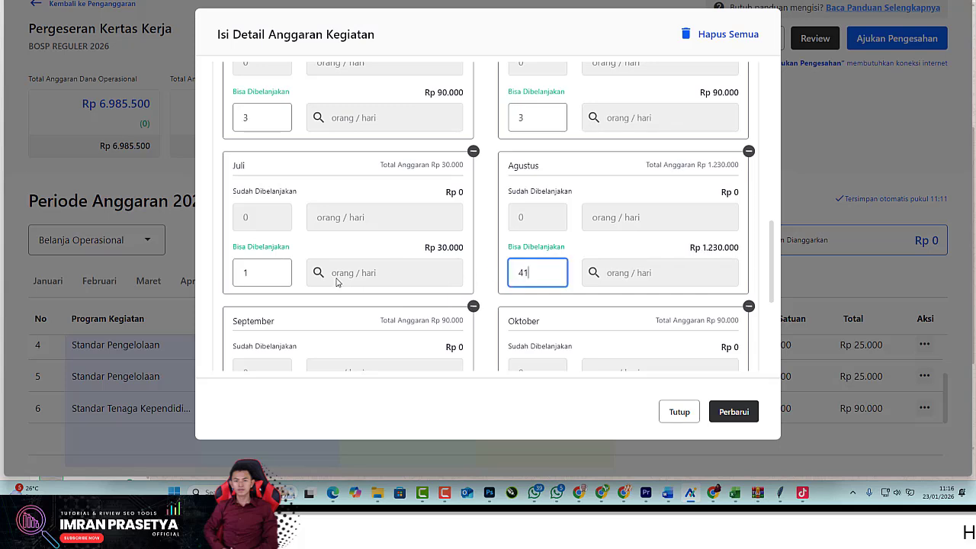
scroll(445, 308, "down", 2)
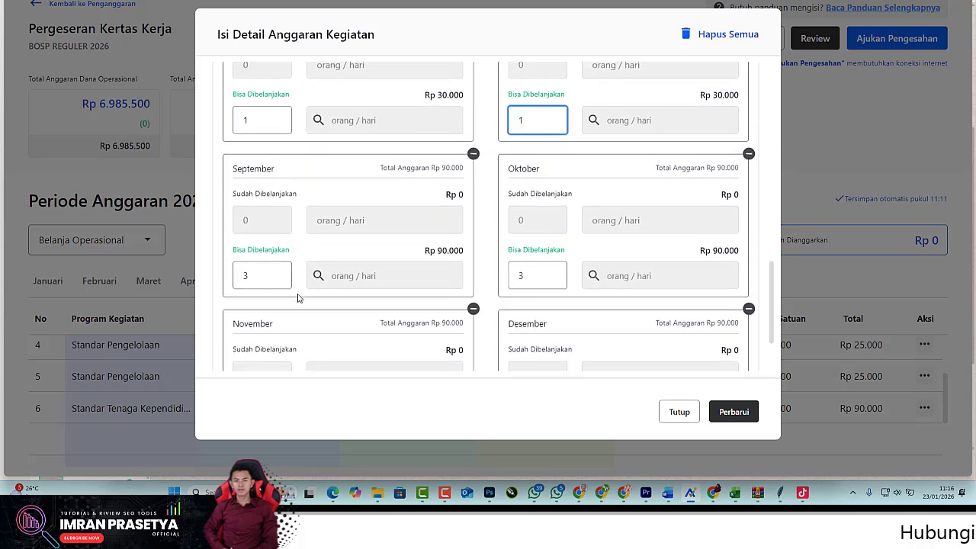
double_click(250, 275)
type("1")
double_click(525, 277)
type("1")
- Set the spendable quantity to 1 for November and Desember, and save the updated budget detail
scroll(285, 329, "down", 1)
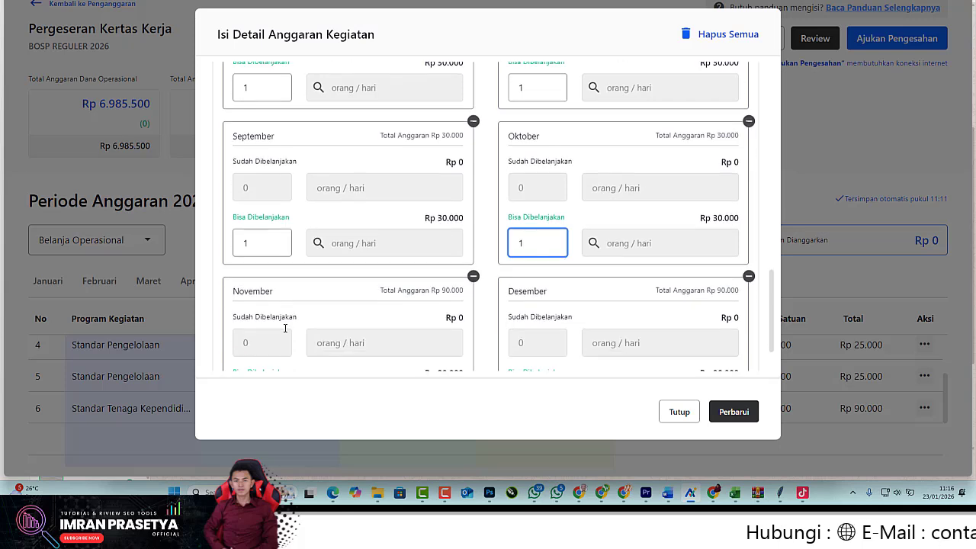
scroll(285, 328, "down", 1)
double_click(252, 329)
type("1")
double_click(541, 334)
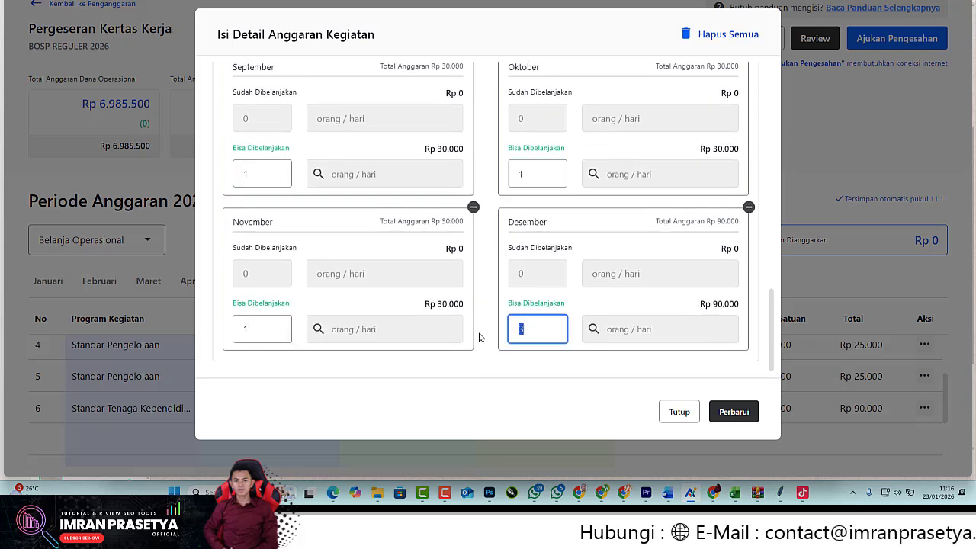
type("1")
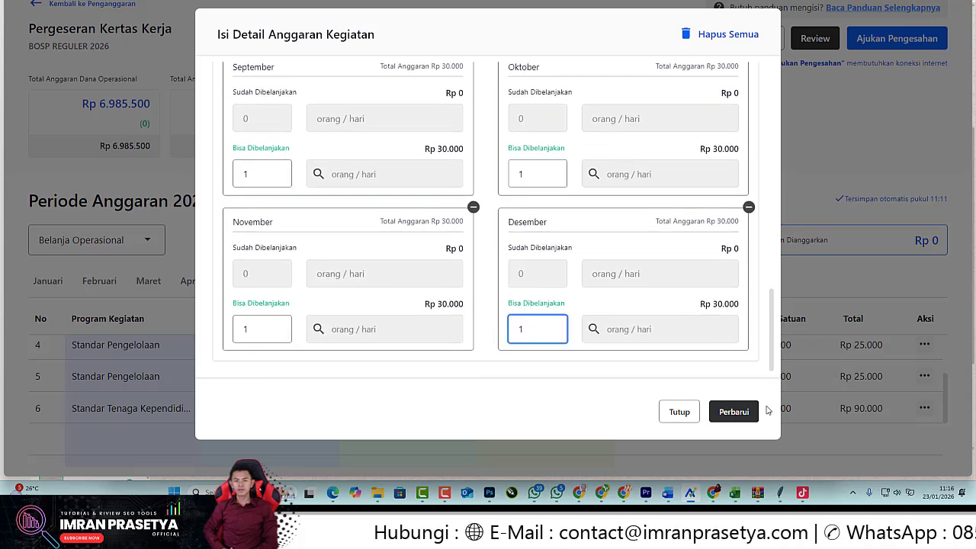
left_click(738, 411)
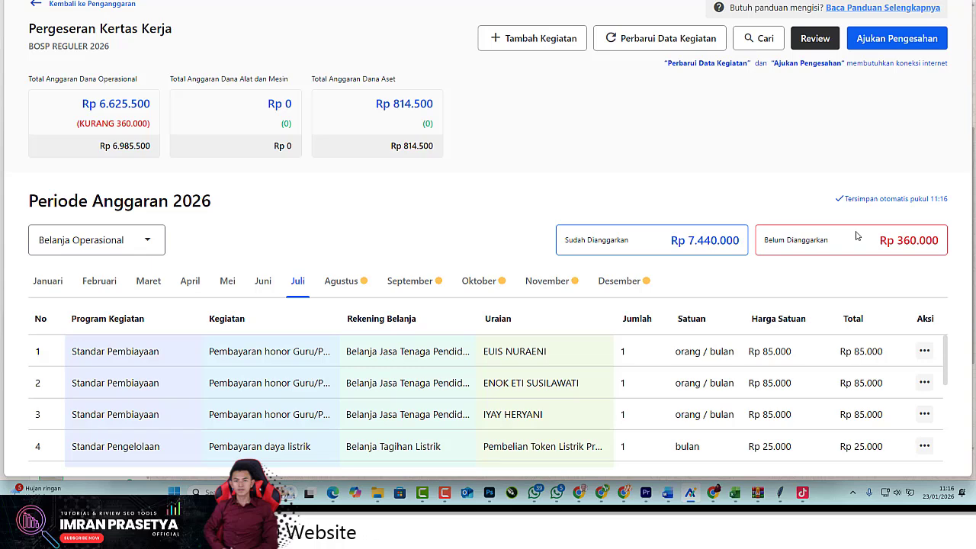
- Start a new budget activity and choose Pengadaan Buku Teks Utama/Pendamping Peserta Didik as its Kegiatan
left_click(543, 33)
left_click(392, 100)
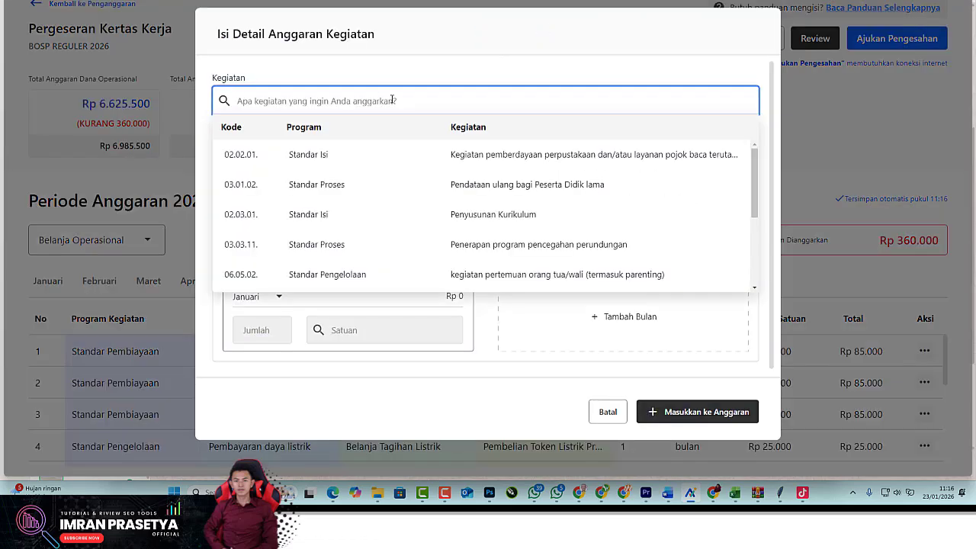
type("buku")
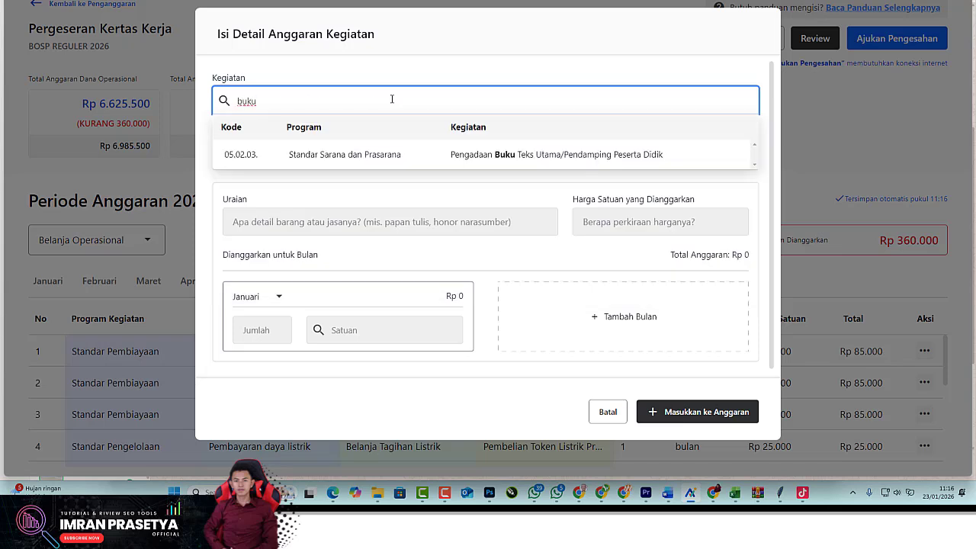
left_click(503, 155)
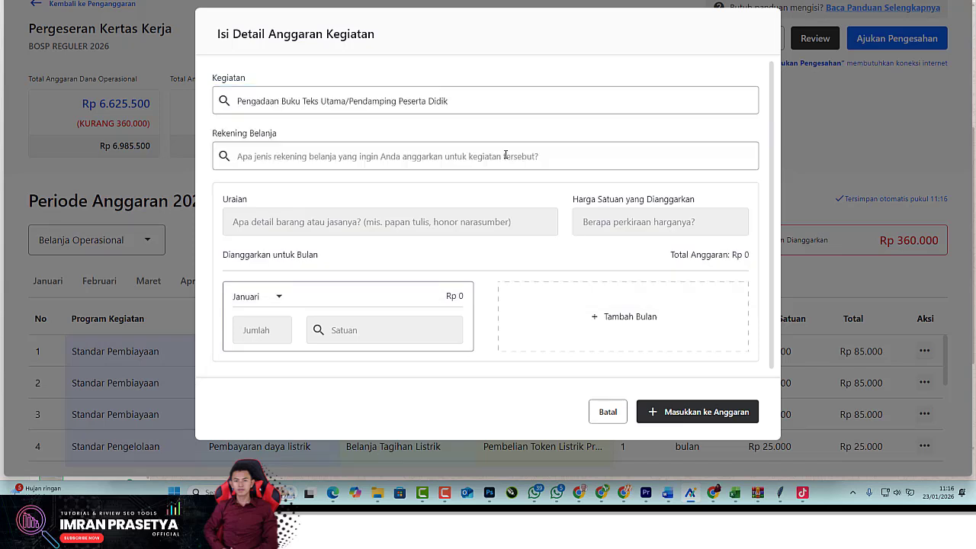
left_click(386, 156)
type("buku")
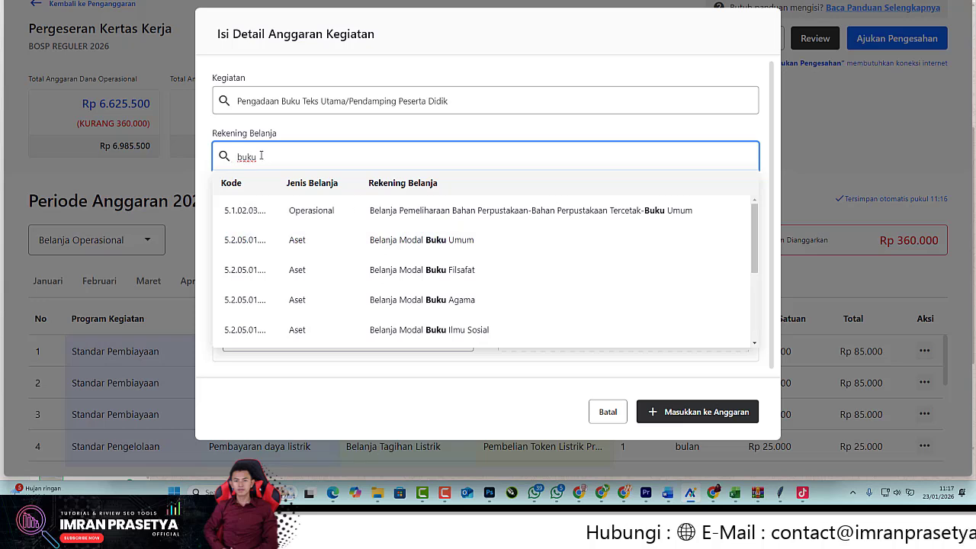
scroll(338, 273, "down", 3)
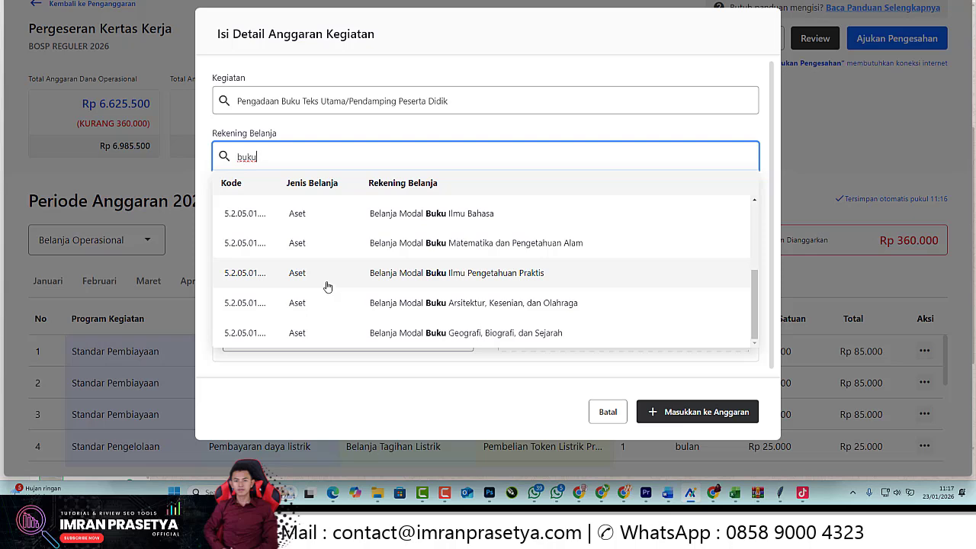
scroll(326, 282, "up", 5)
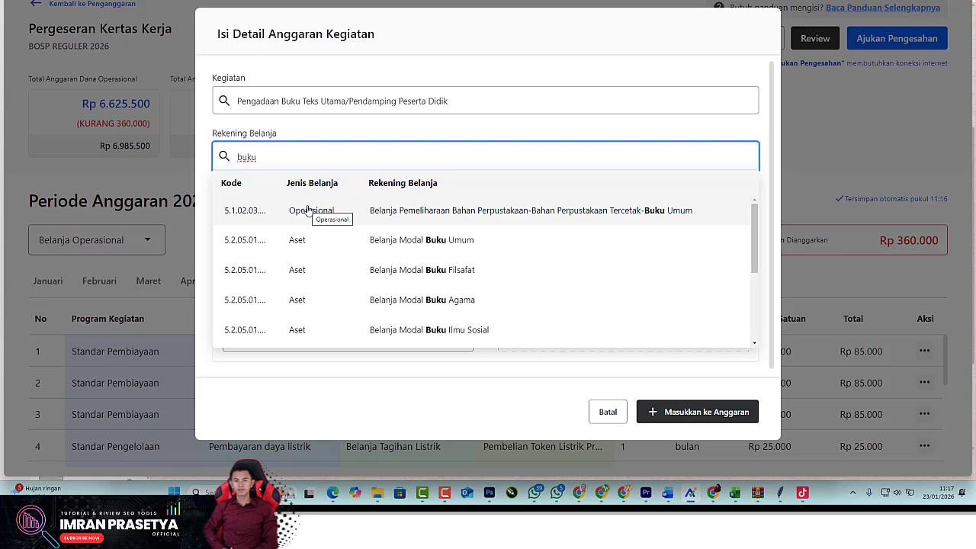
left_click(68, 3)
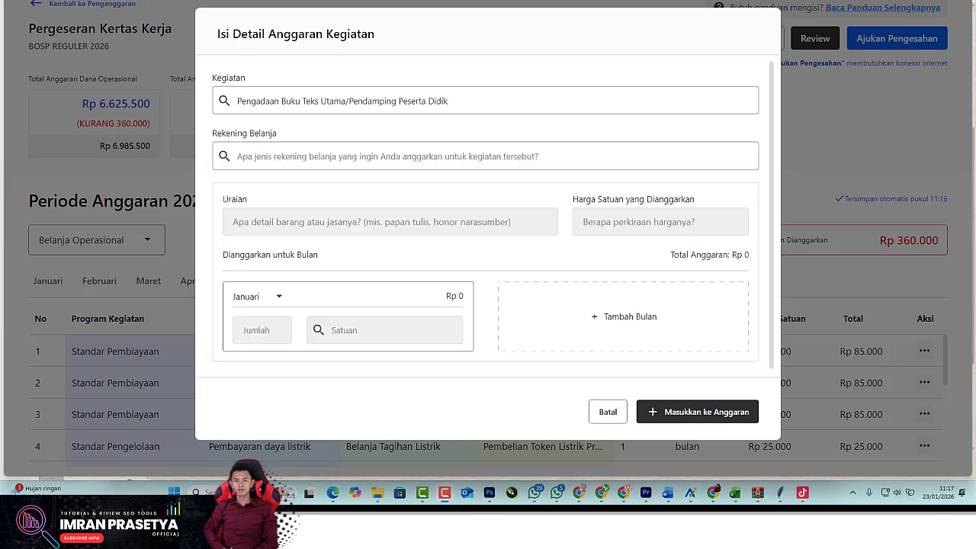
- Search the expenditure accounts for buku and choose Belanja Pemeliharaan Bahan Perpustakaan-Bahan Perpustakaan Tercetak-Buku Umum as the Rekening Belanja
left_click(303, 157)
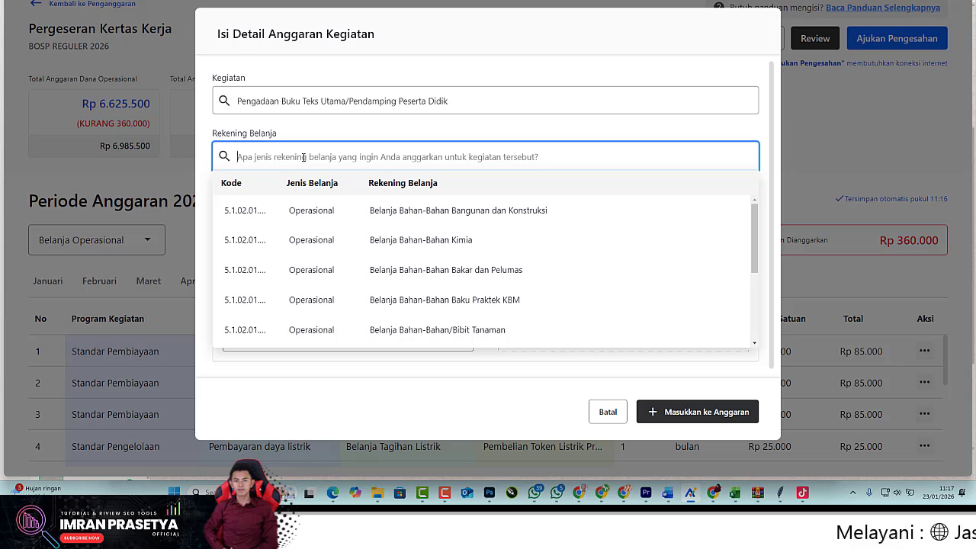
type("buku")
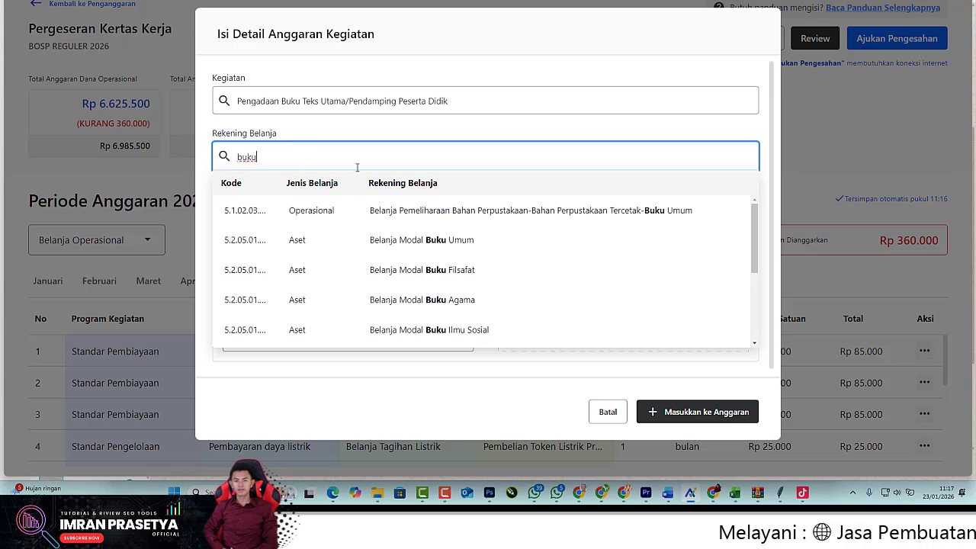
left_click(560, 221)
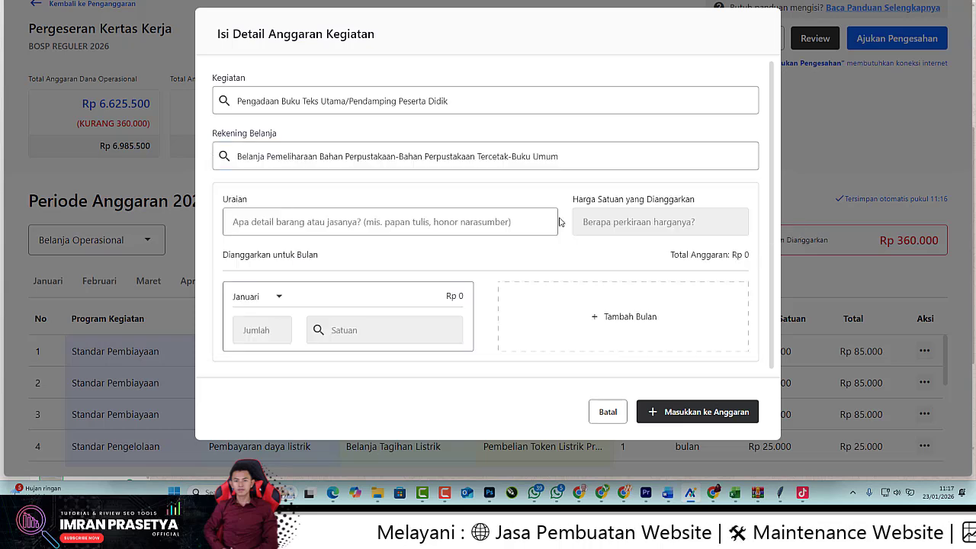
- Enter BUKU AKU ANAK MANDIRI as the Uraian and set its budgeted unit price to Rp 60.000
left_click(380, 217)
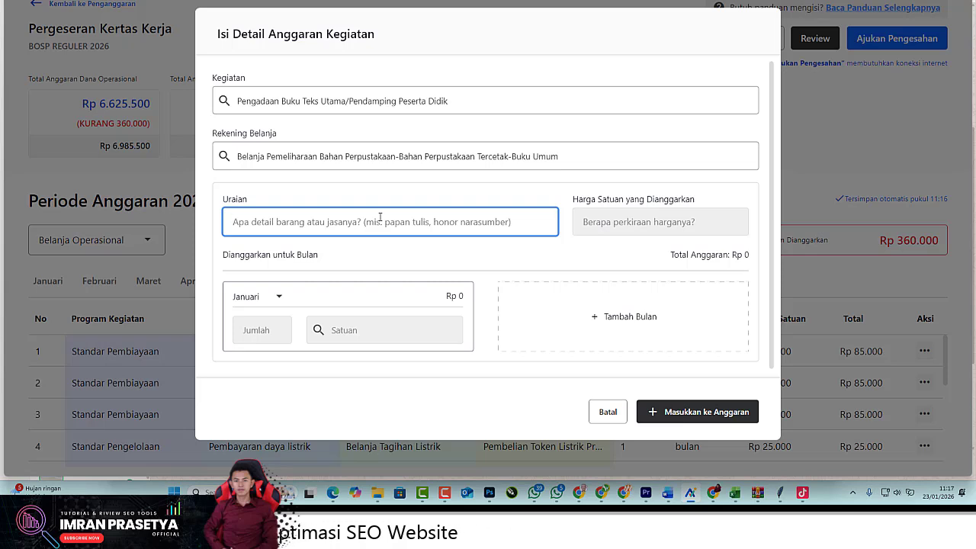
type("AKU ANAK MANDIRI")
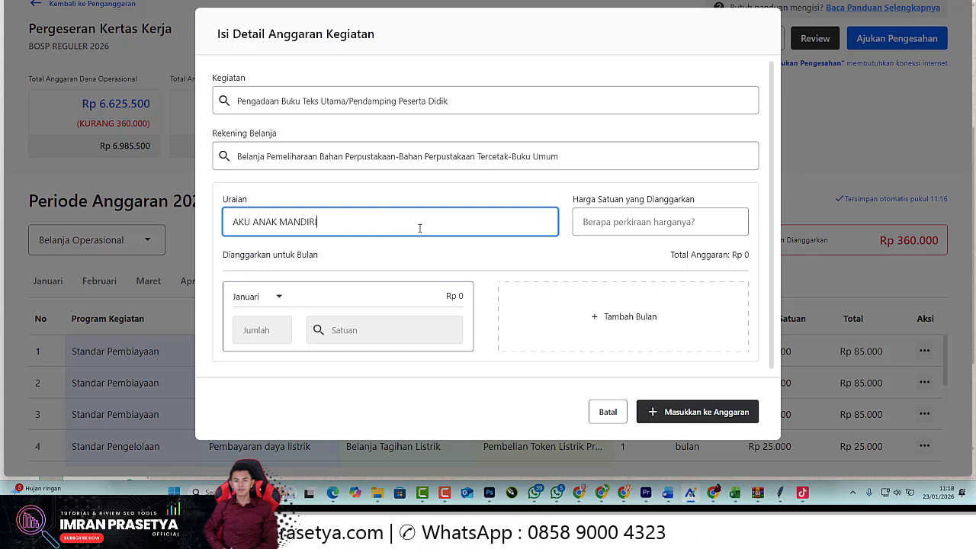
left_click(235, 222)
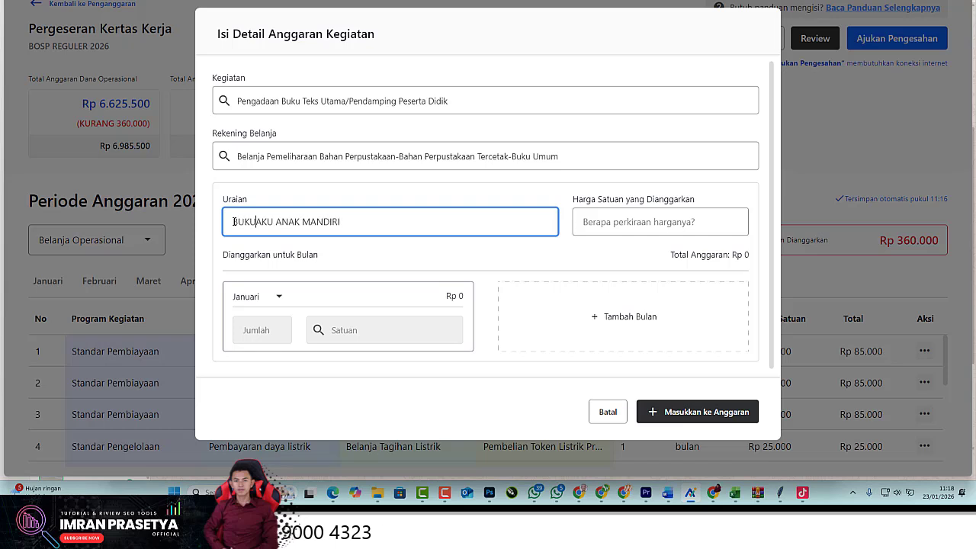
left_click(648, 220)
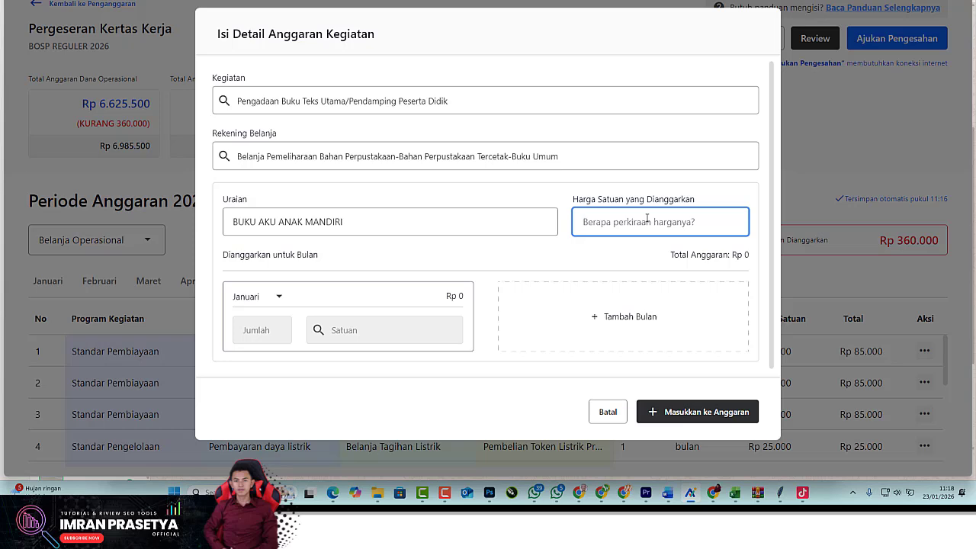
type("60.000")
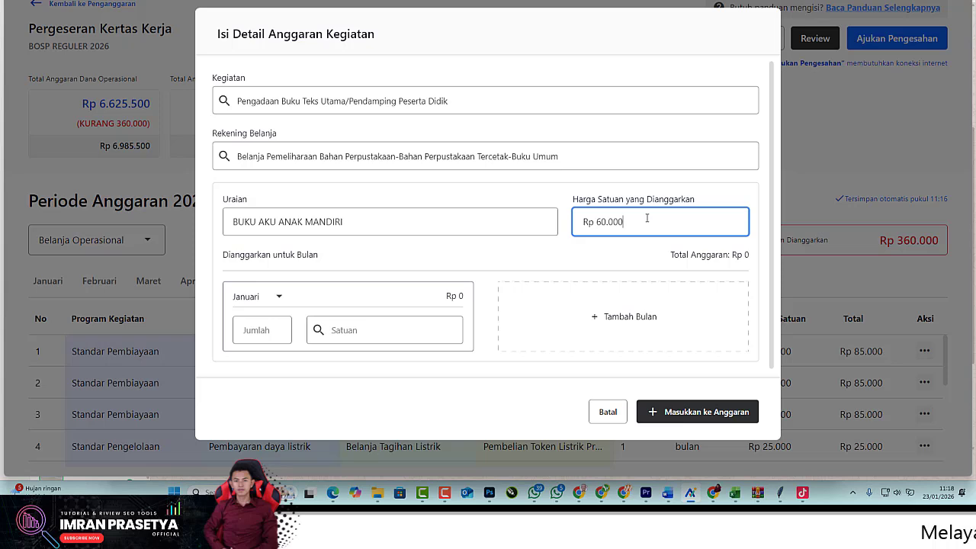
- Set the budgeted month of the book item to Agustus
left_click(273, 299)
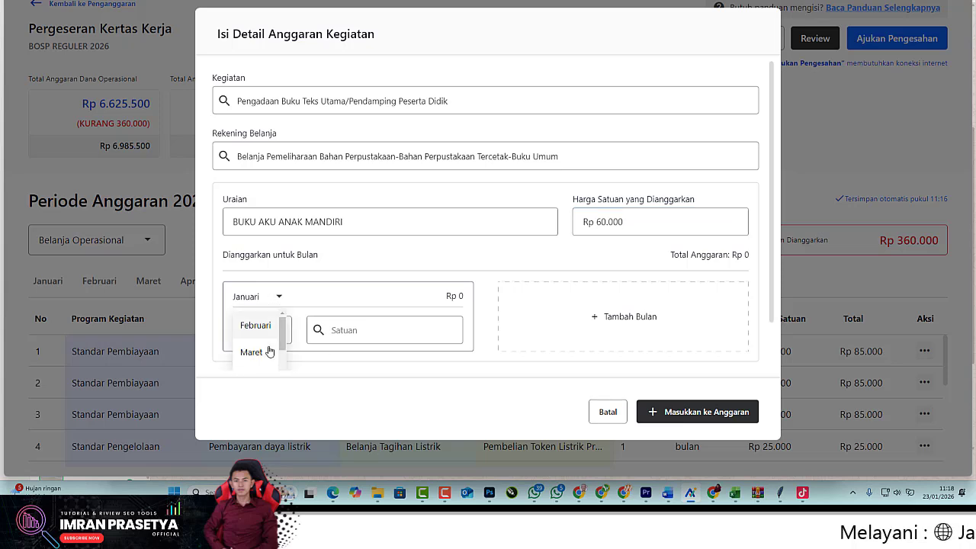
scroll(266, 350, "down", 1)
scroll(264, 345, "down", 3)
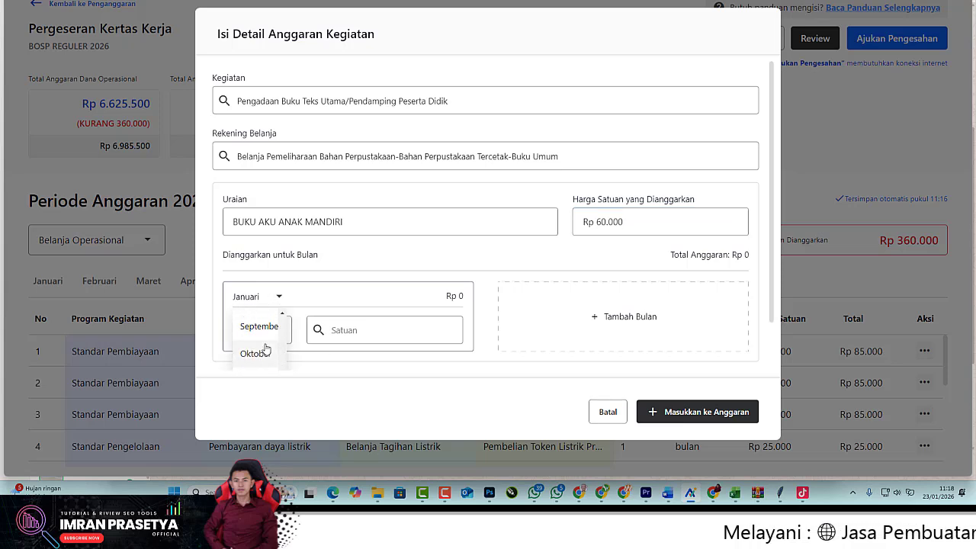
scroll(262, 348, "up", 2)
scroll(258, 359, "down", 1)
scroll(257, 359, "down", 1)
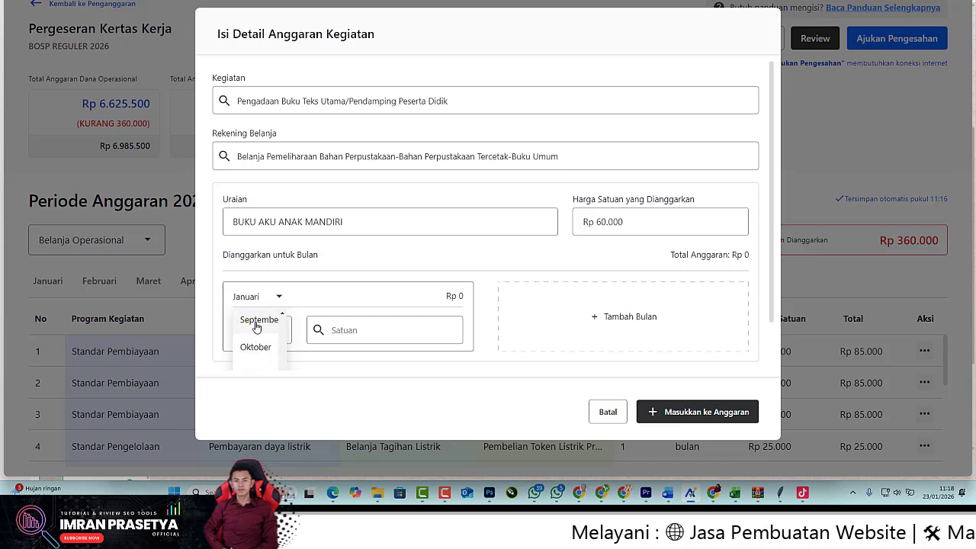
scroll(255, 350, "up", 2)
left_click(254, 345)
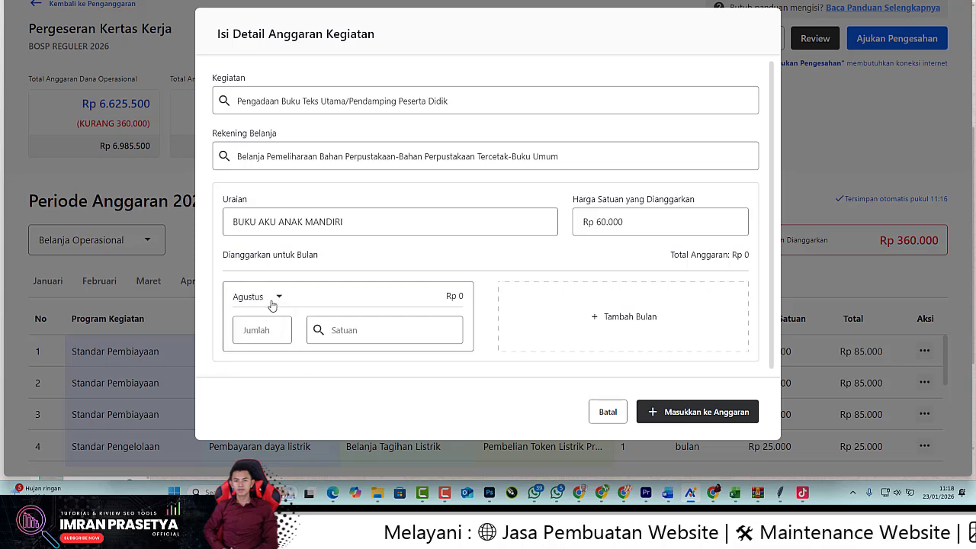
left_click(262, 331)
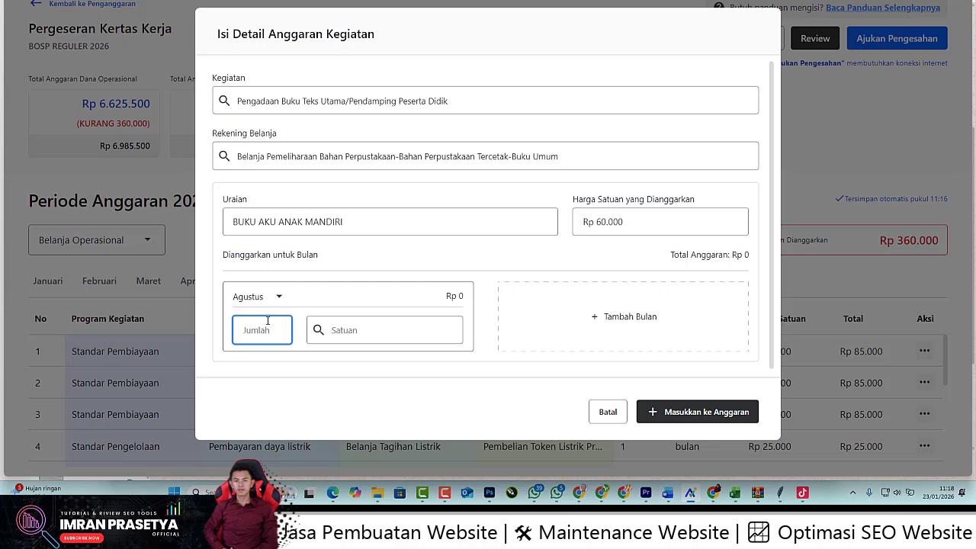
- Budget 6 eksemplar of the book for Desember and add the item to the budget
left_click(272, 298)
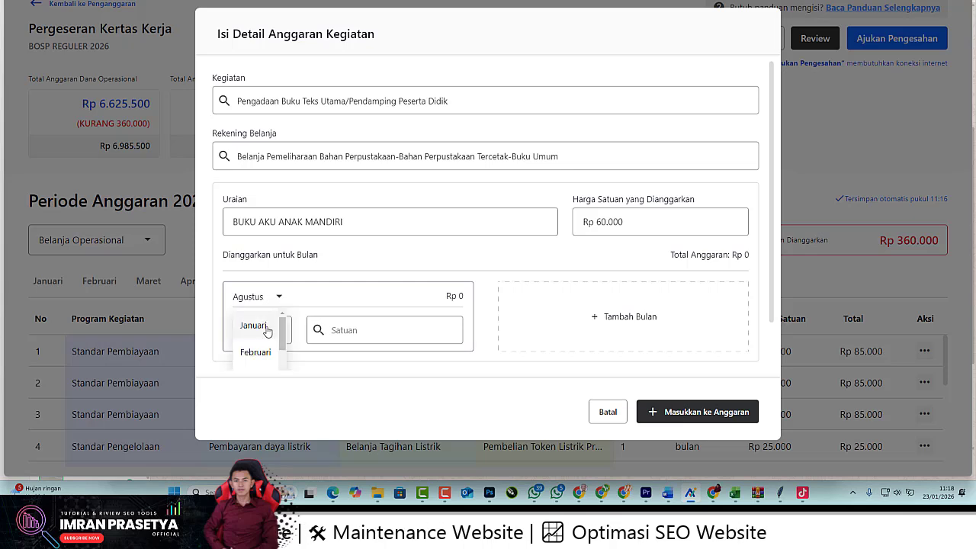
scroll(261, 344, "down", 4)
scroll(259, 351, "down", 2)
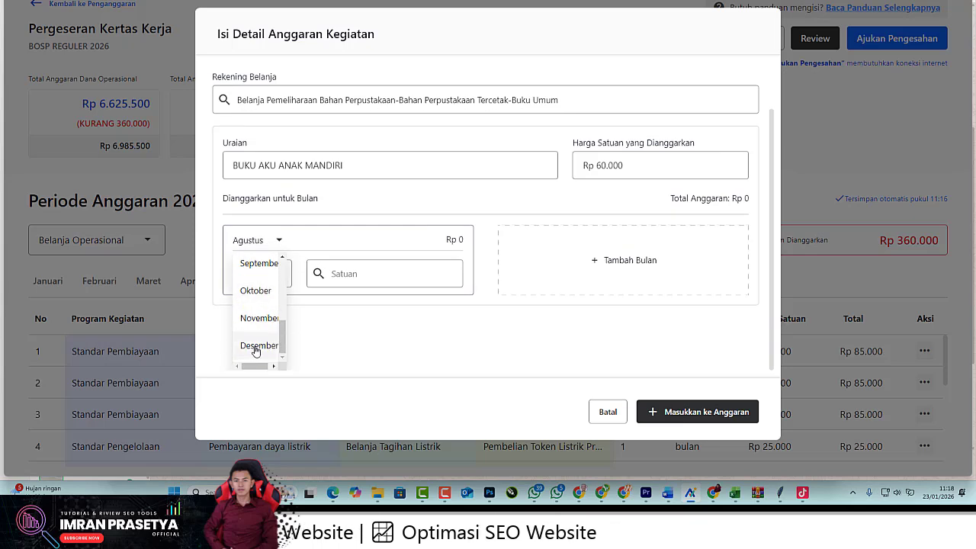
left_click(256, 347)
left_click(256, 328)
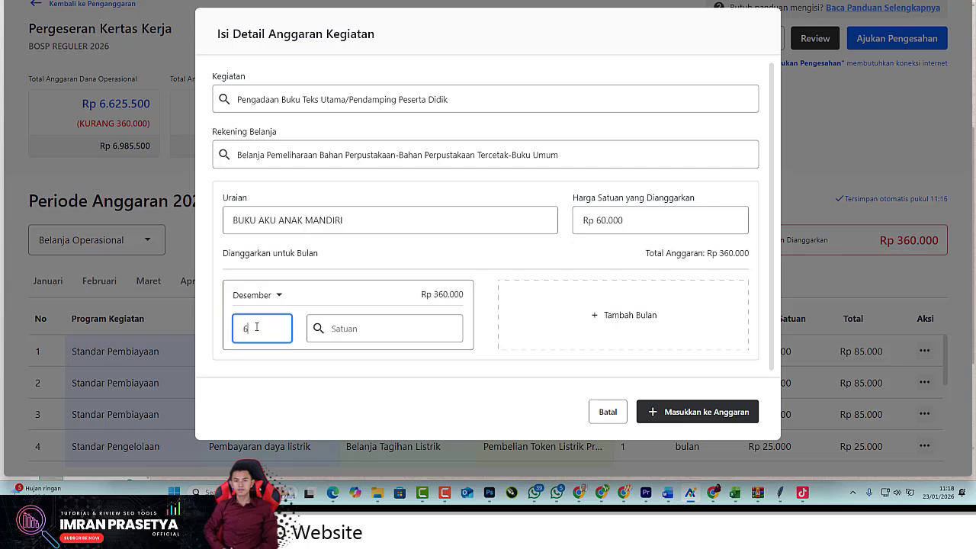
left_click(357, 329)
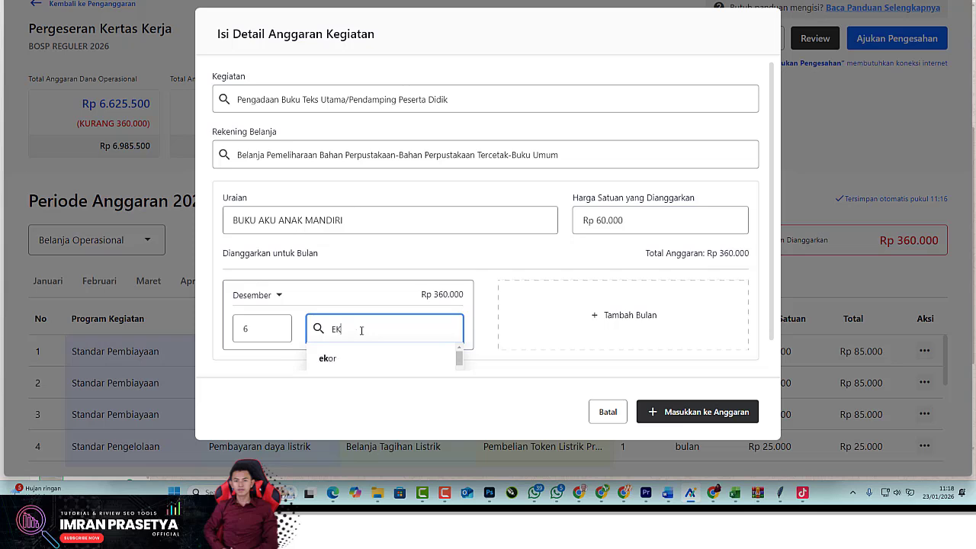
left_click(372, 360)
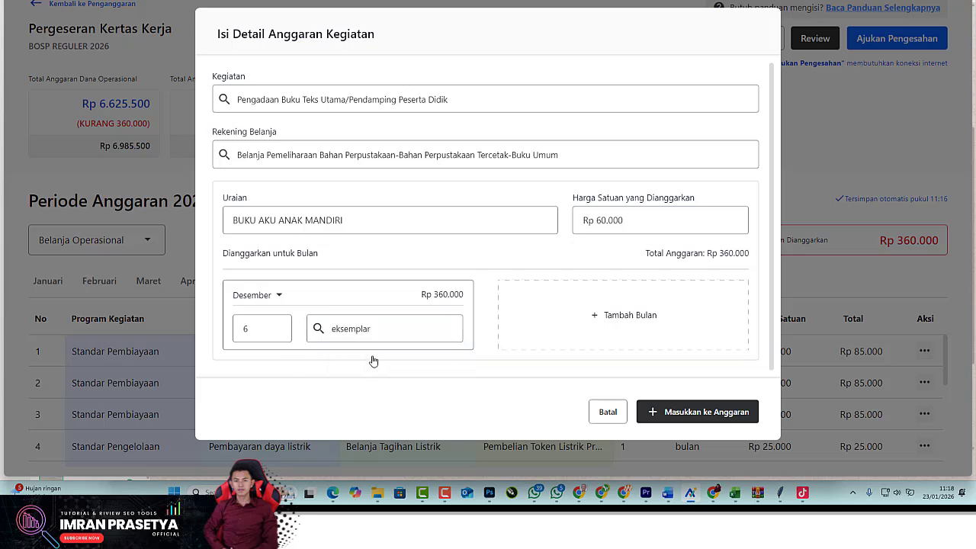
left_click(702, 412)
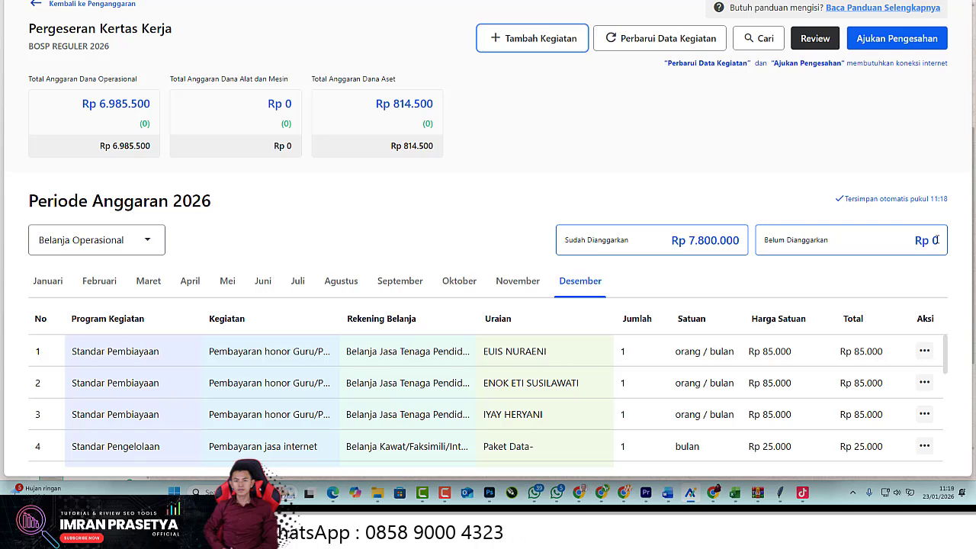
- Open the Kertas Kerja review as proportion charts (Lihat grafik proporsi) and examine the book and honor budget shares against the juknis rules
left_click(815, 39)
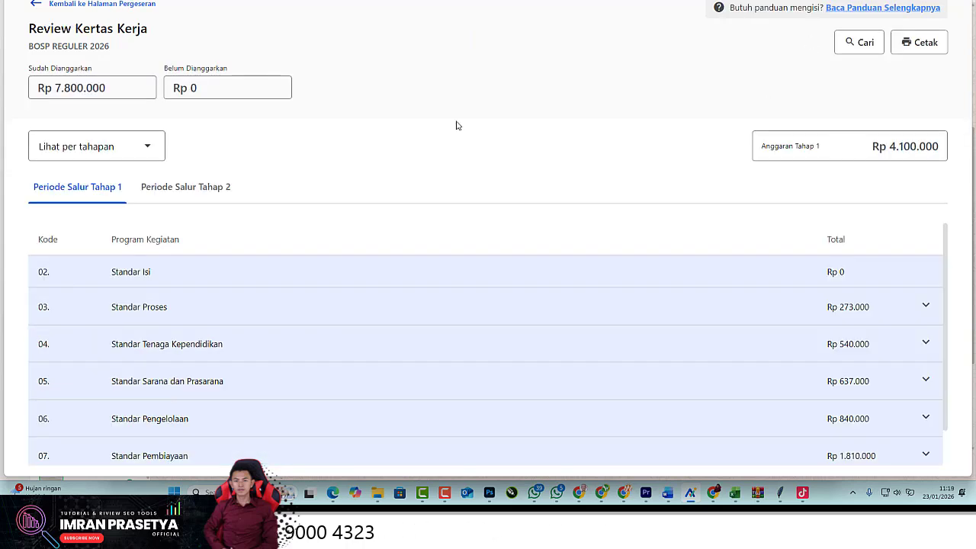
left_click(111, 152)
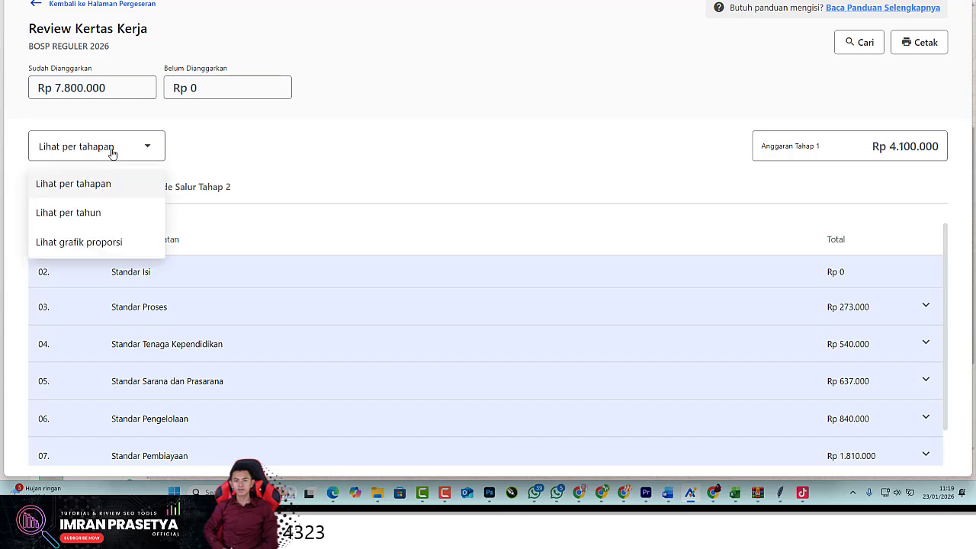
left_click(91, 243)
scroll(37, 293, "down", 1)
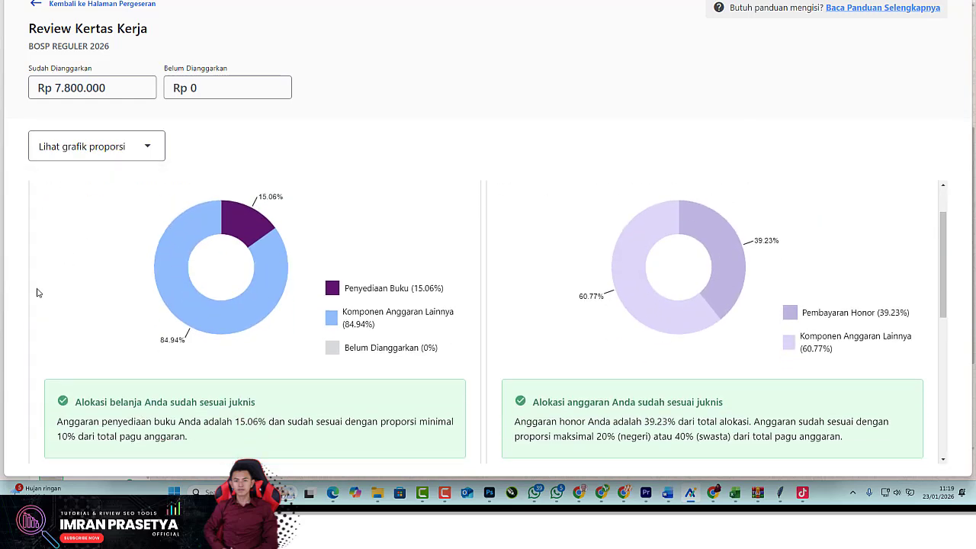
scroll(36, 293, "up", 1)
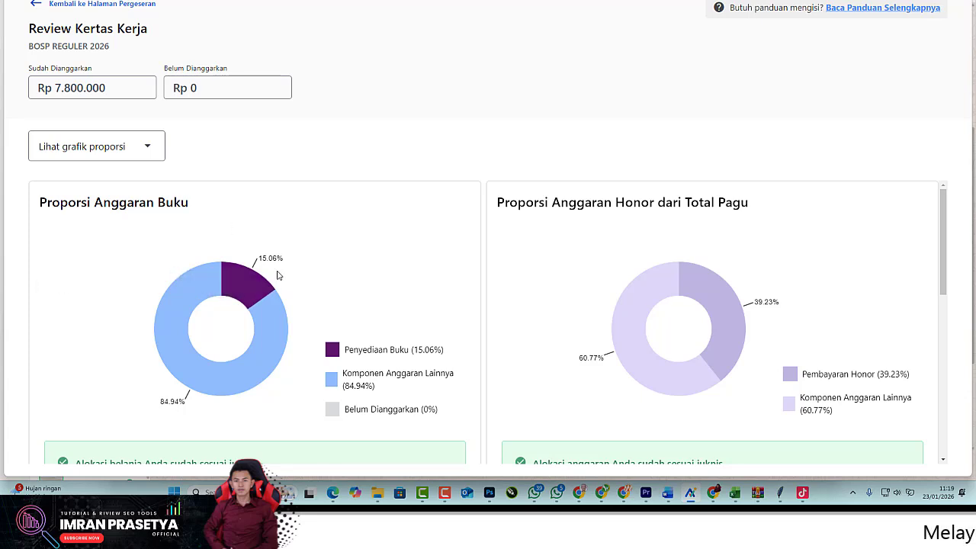
scroll(279, 275, "down", 1)
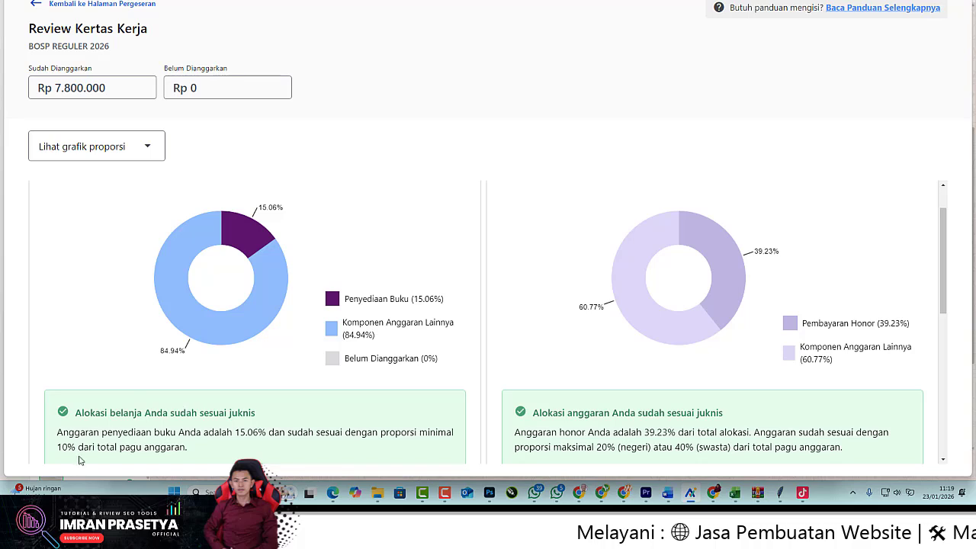
left_click_drag(75, 447, 58, 447)
left_click(111, 273)
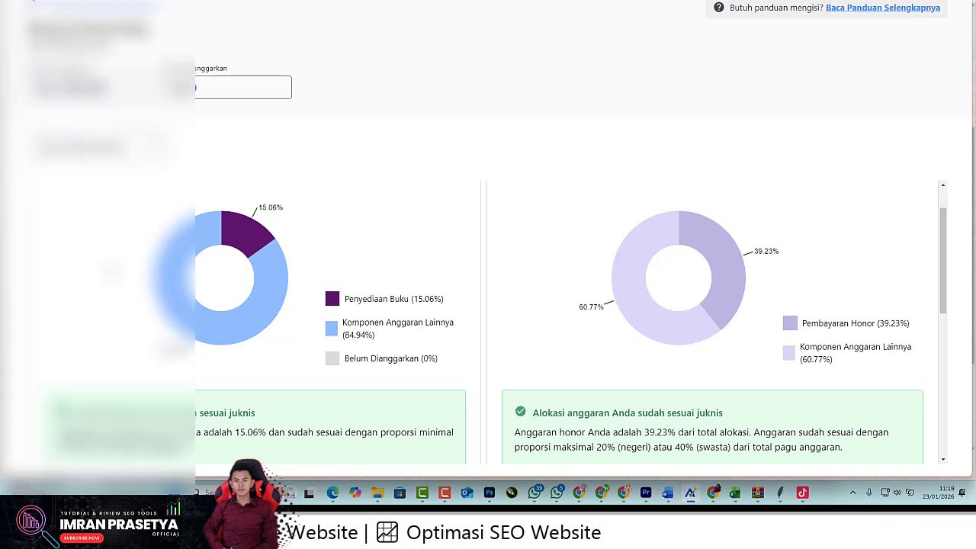
- Switch to WhatsApp and open the viewer's photo of the non-compliant book proportion chart
left_click(534, 494)
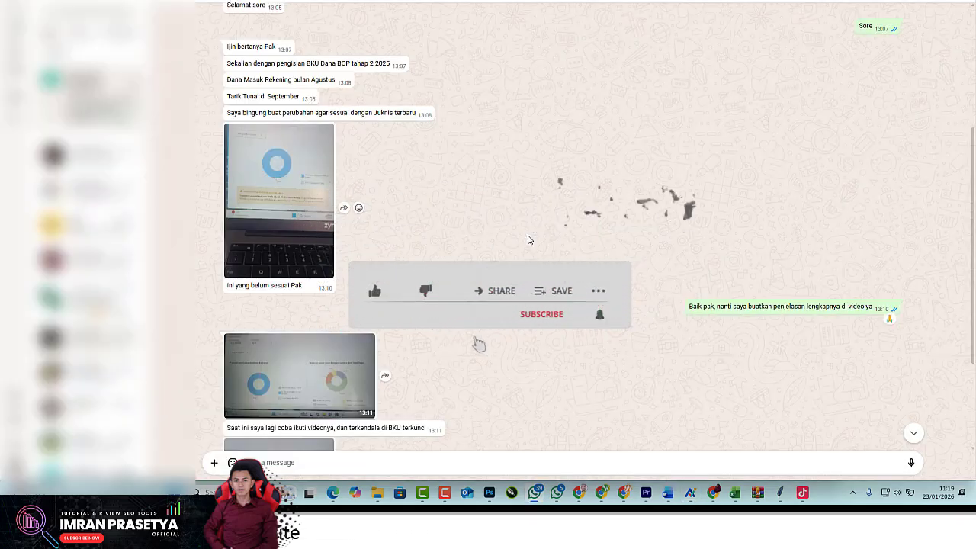
left_click(263, 188)
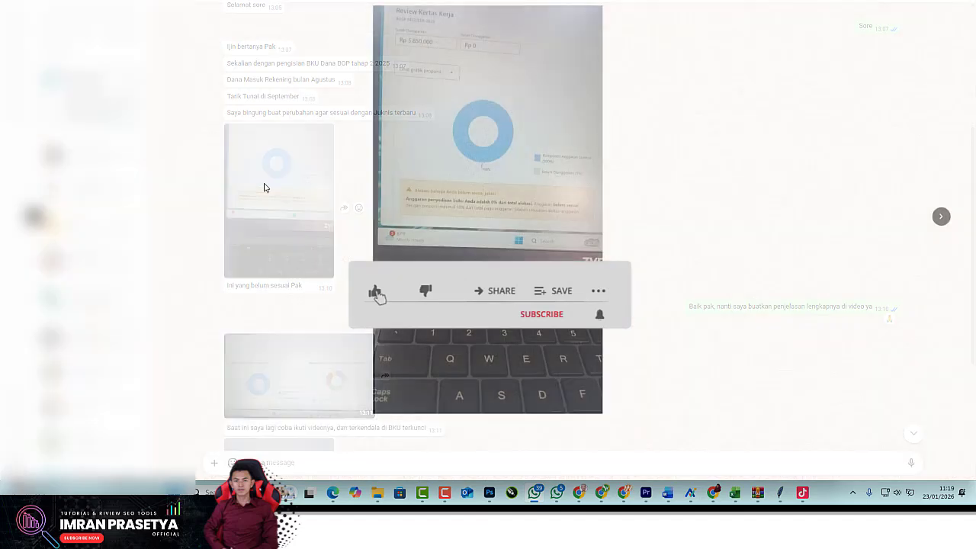